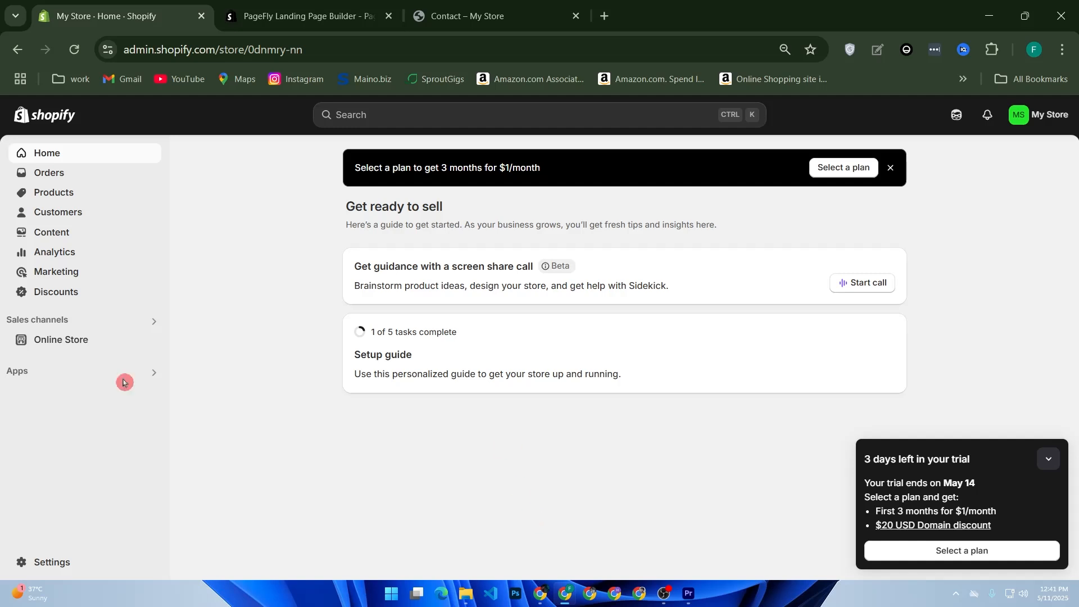
# Open the Shopify App Store from the store's app and sales channel settings
pyautogui.click(150, 374)
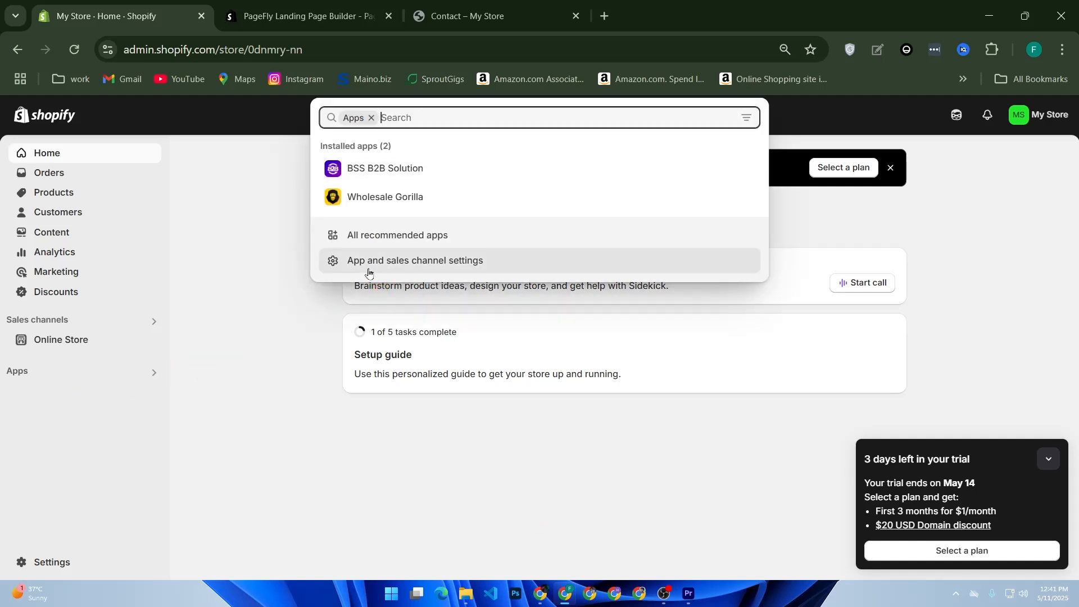
pyautogui.click(411, 266)
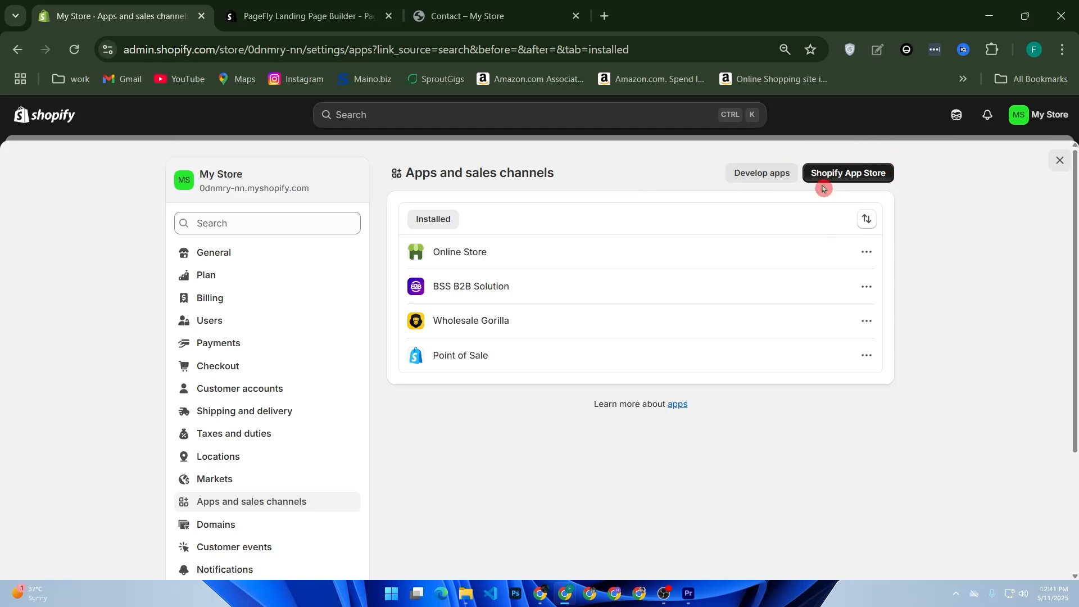
pyautogui.click(863, 173)
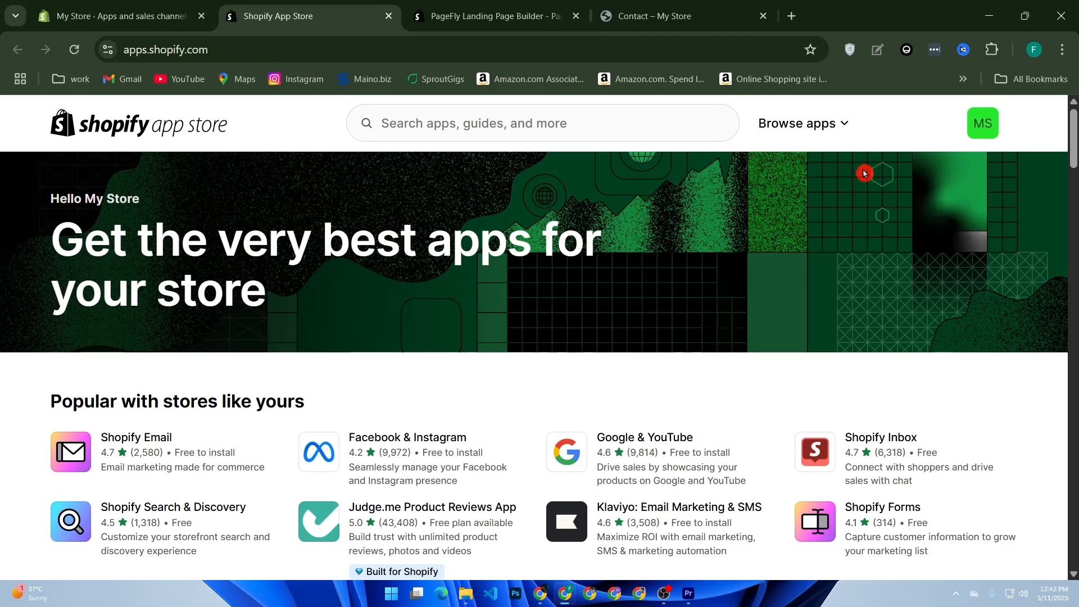
# Search the app store for "sasami" and look over the matching booking apps
pyautogui.click(405, 129)
pyautogui.write('sasanu')
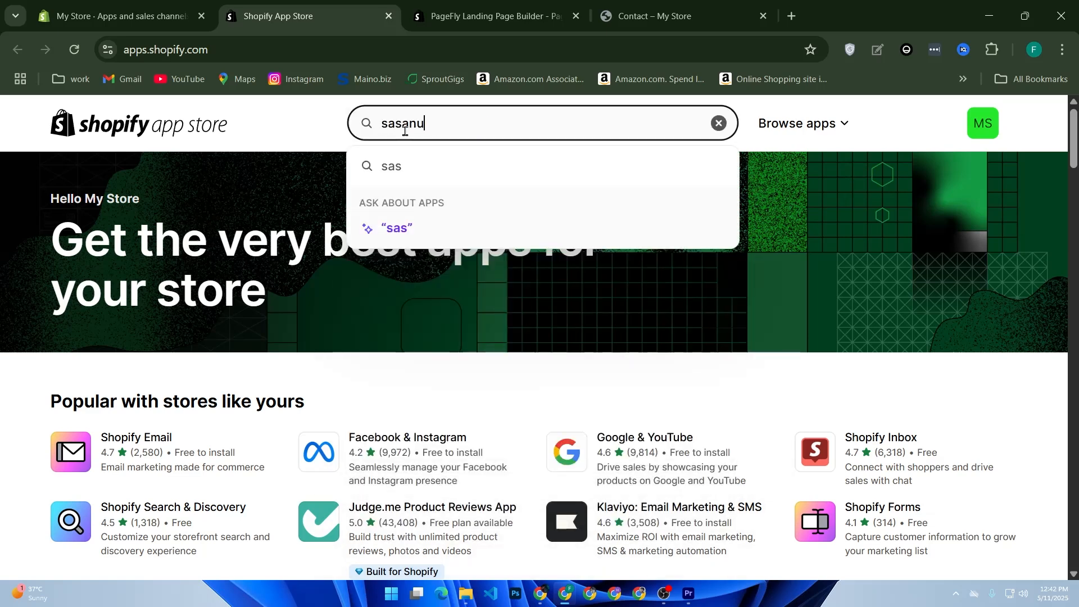
pyautogui.press('BackSpace')
pyautogui.press('BackSpace')
pyautogui.write('mi')
pyautogui.press('Return')
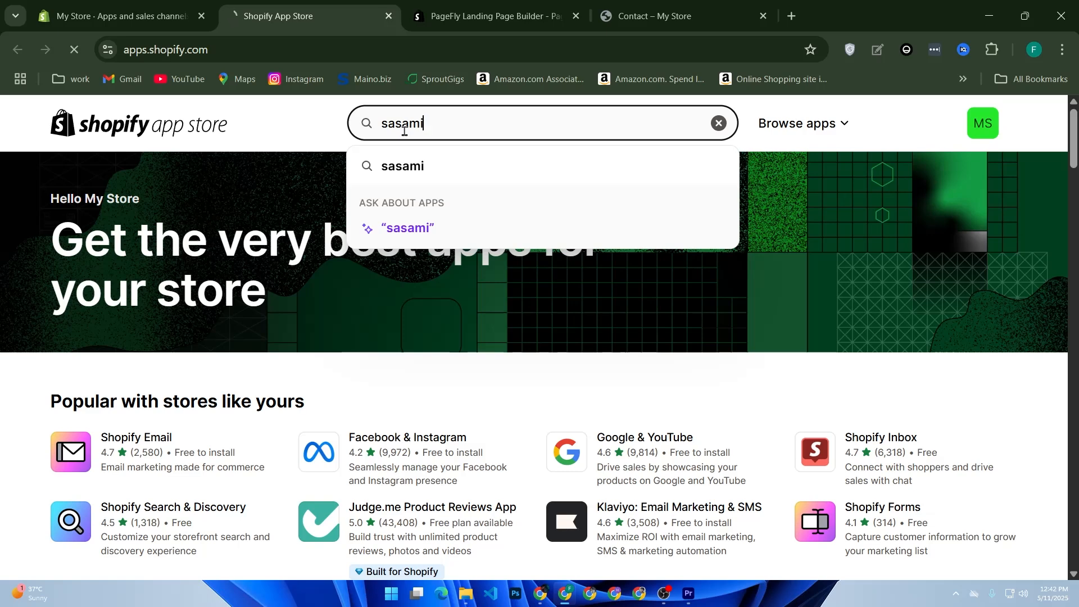
pyautogui.click(405, 134)
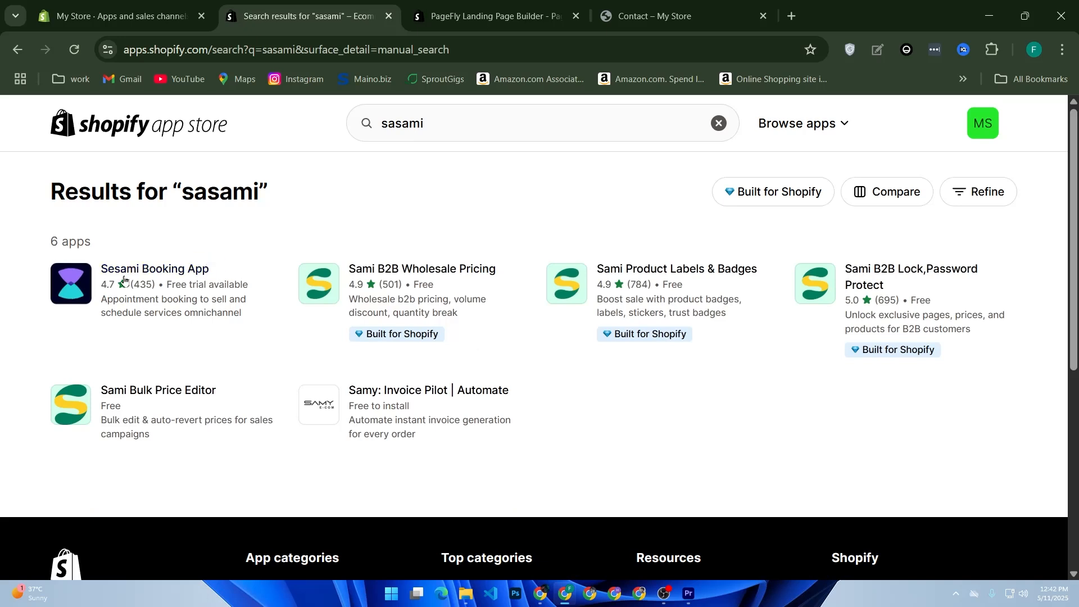
pyautogui.click(250, 208)
# Search the app store for "appointly" to look for an appointment booking app
pyautogui.moveTo(436, 120); pyautogui.dragTo(313, 123)
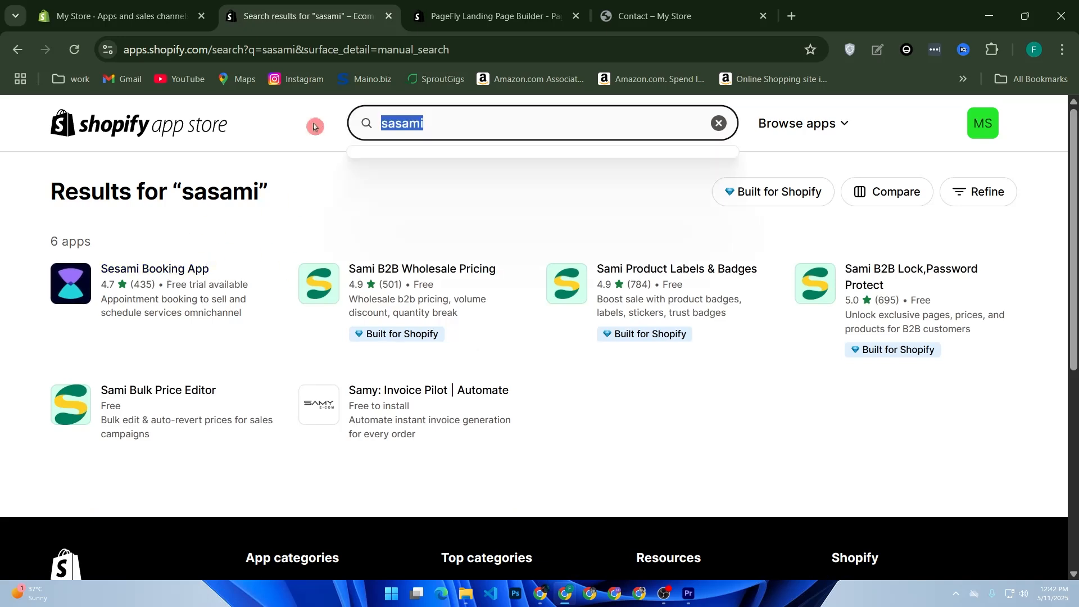
pyautogui.write('app')
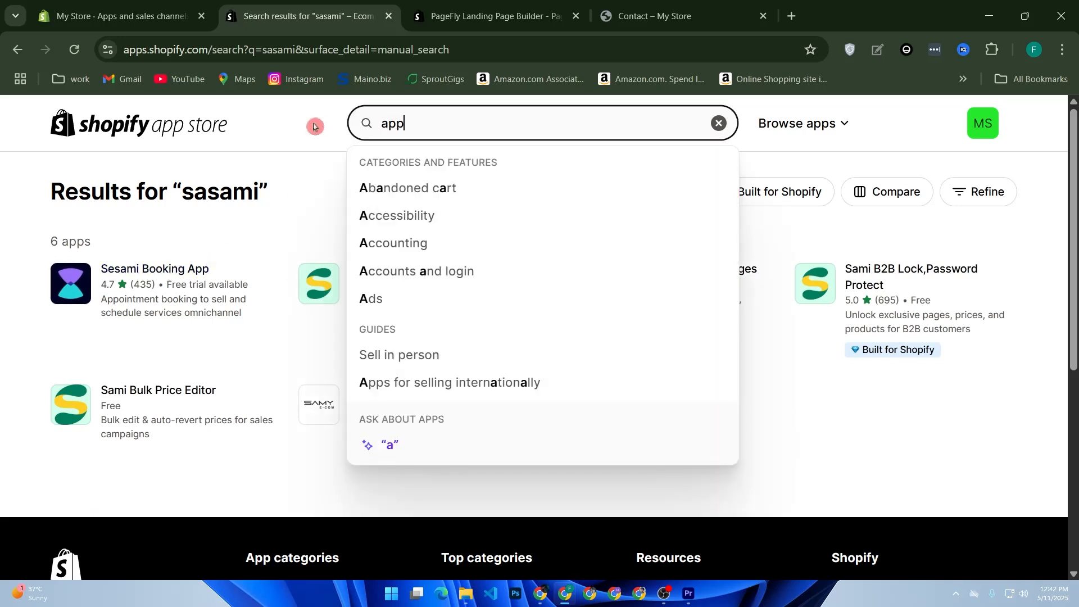
pyautogui.write('oinly')
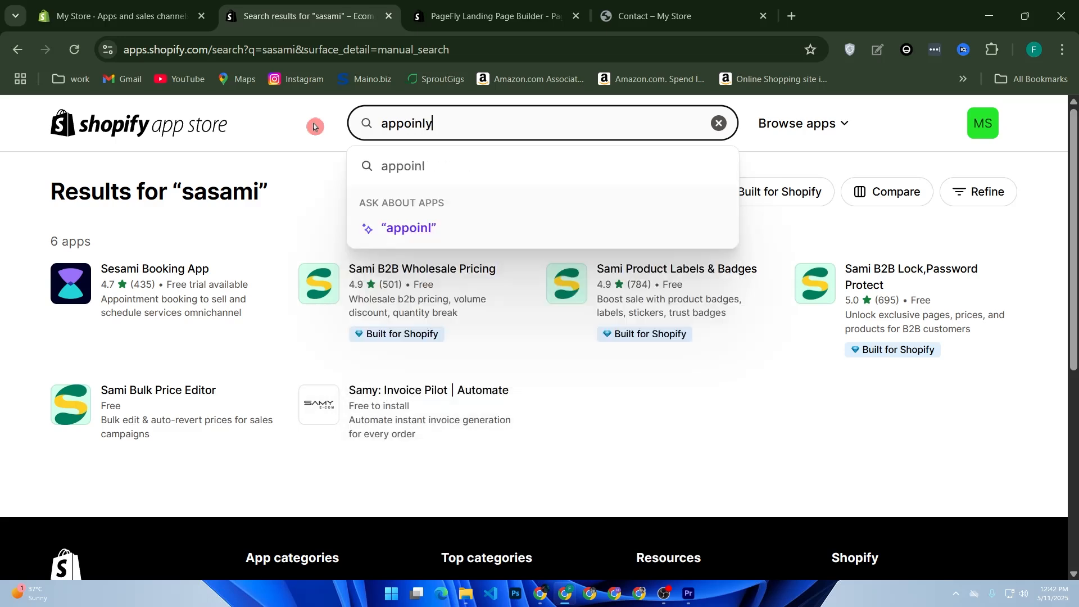
pyautogui.press('BackSpace')
pyautogui.press('BackSpace')
pyautogui.write('t')
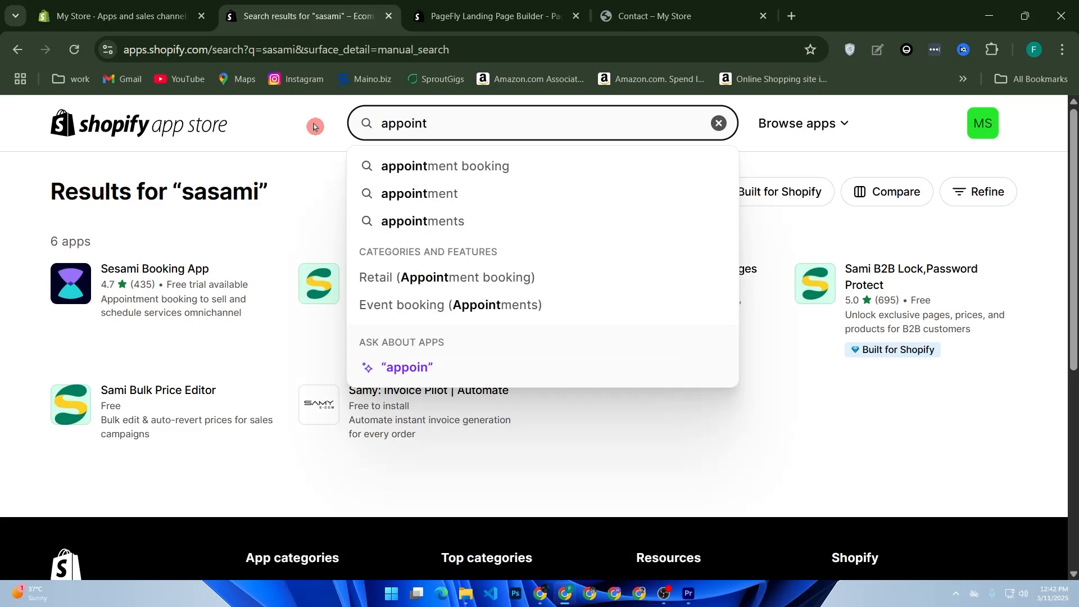
pyautogui.write('ly')
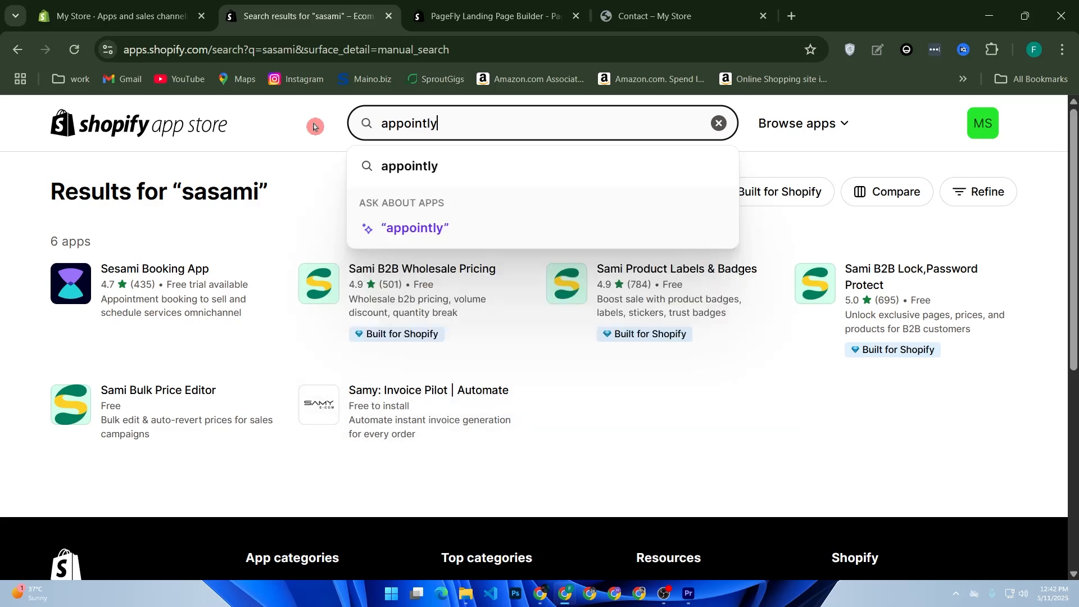
pyautogui.press('Return')
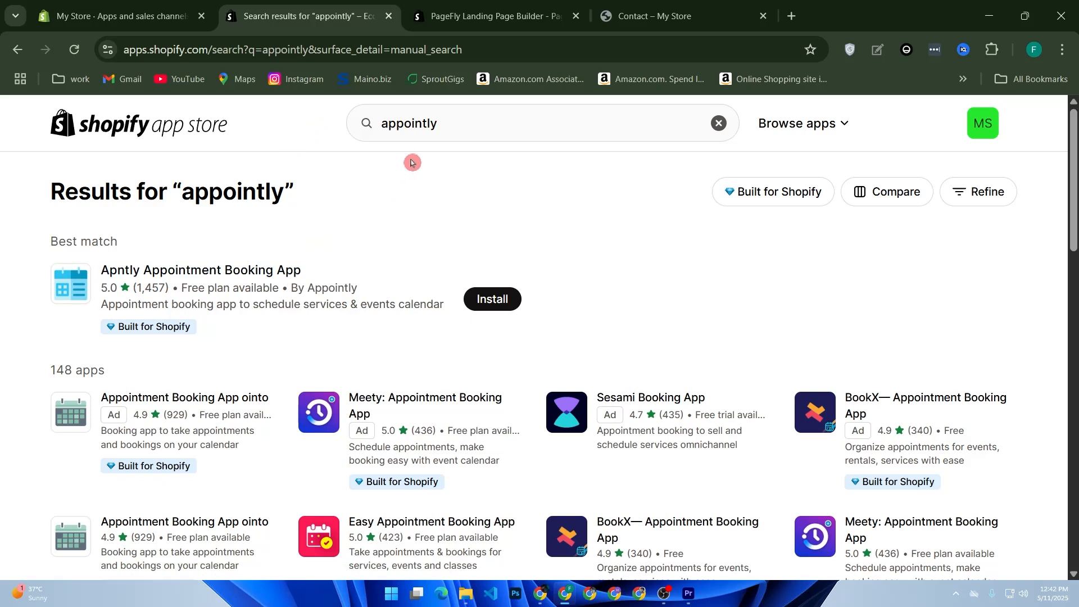
# Search the app store for "booked" and open the suggested BookedUp app's listing
pyautogui.doubleClick(443, 126)
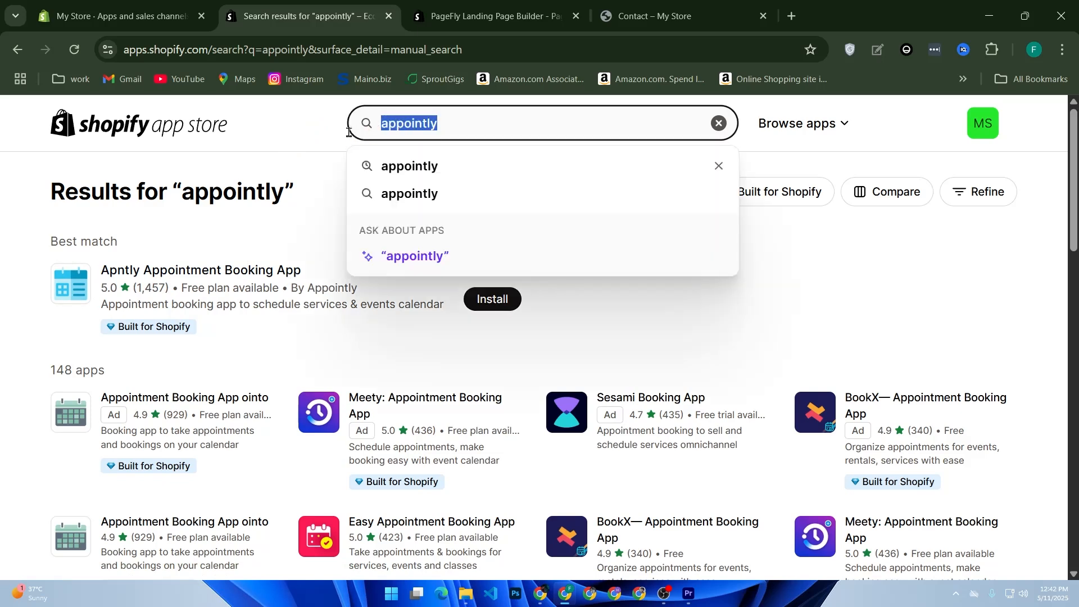
pyautogui.write('booked')
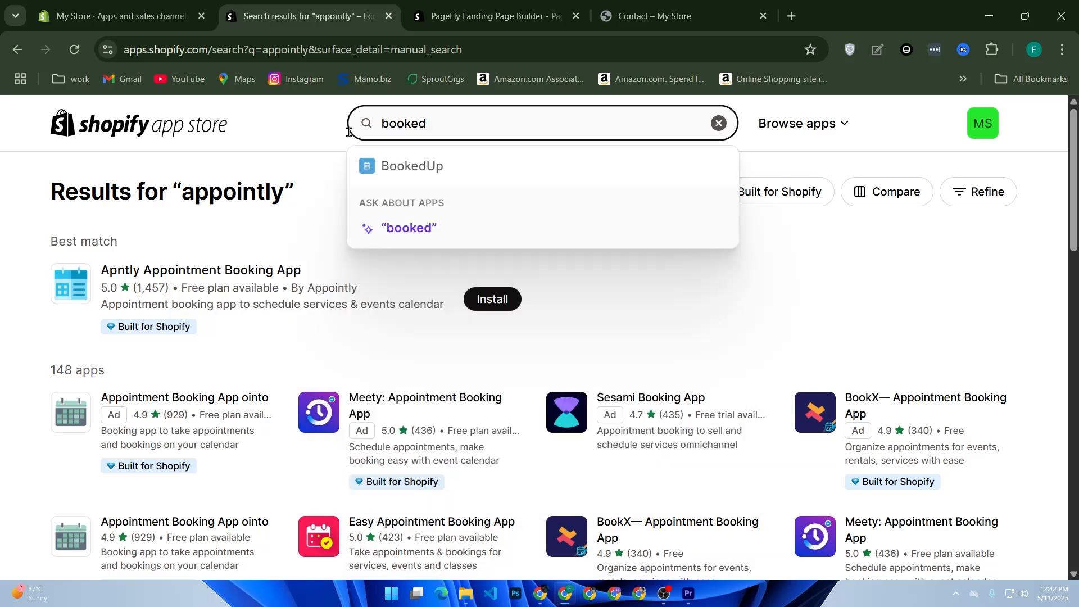
pyautogui.click(437, 168)
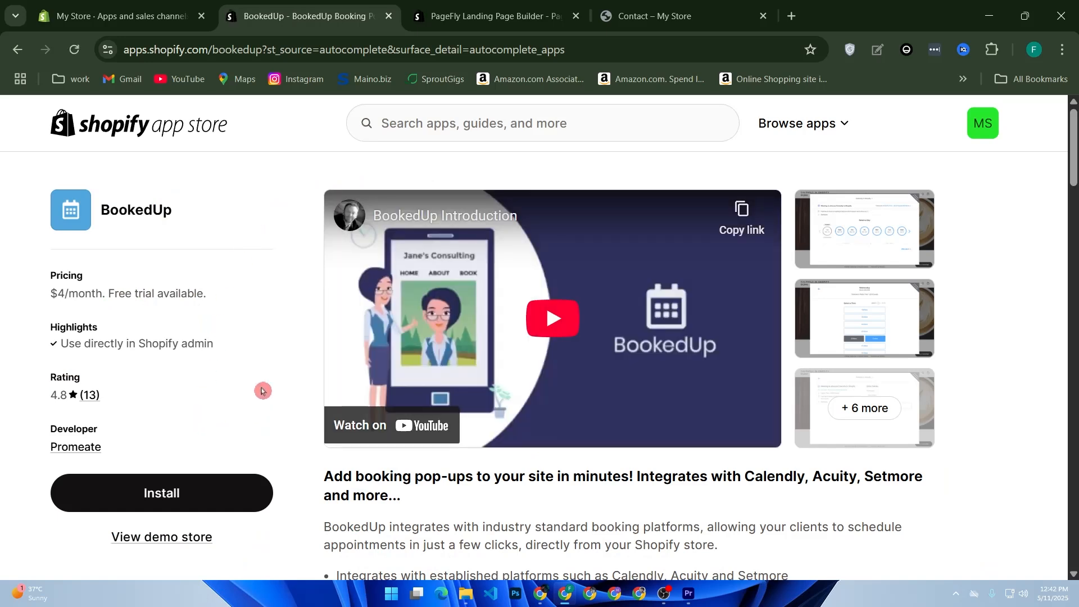
# Search the app store for "sesami" and install the Sesami Booking App, approving its requested data access
pyautogui.click(451, 130)
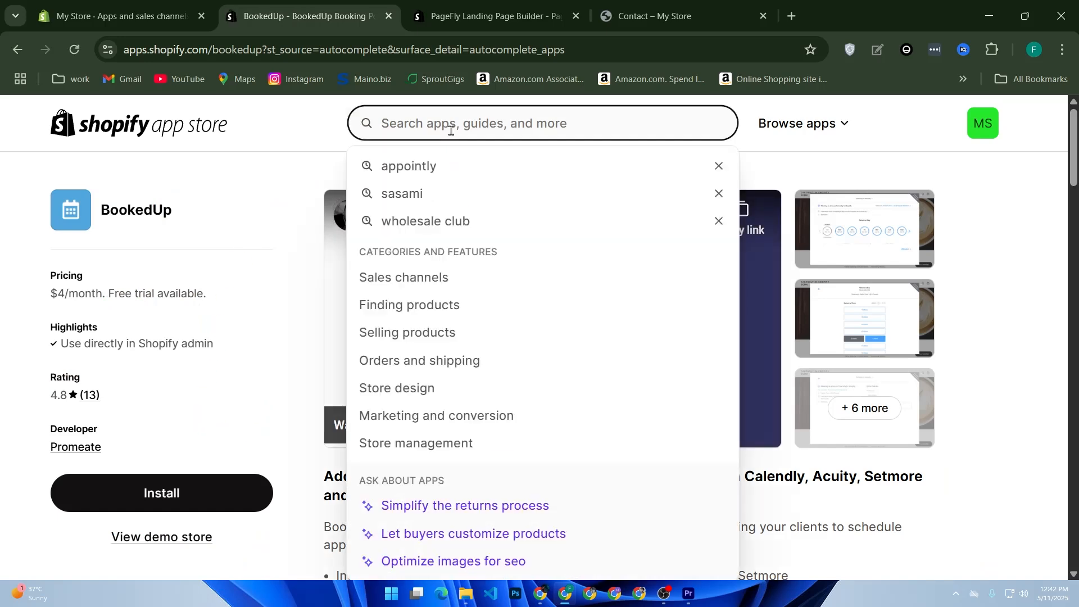
pyautogui.write('sa')
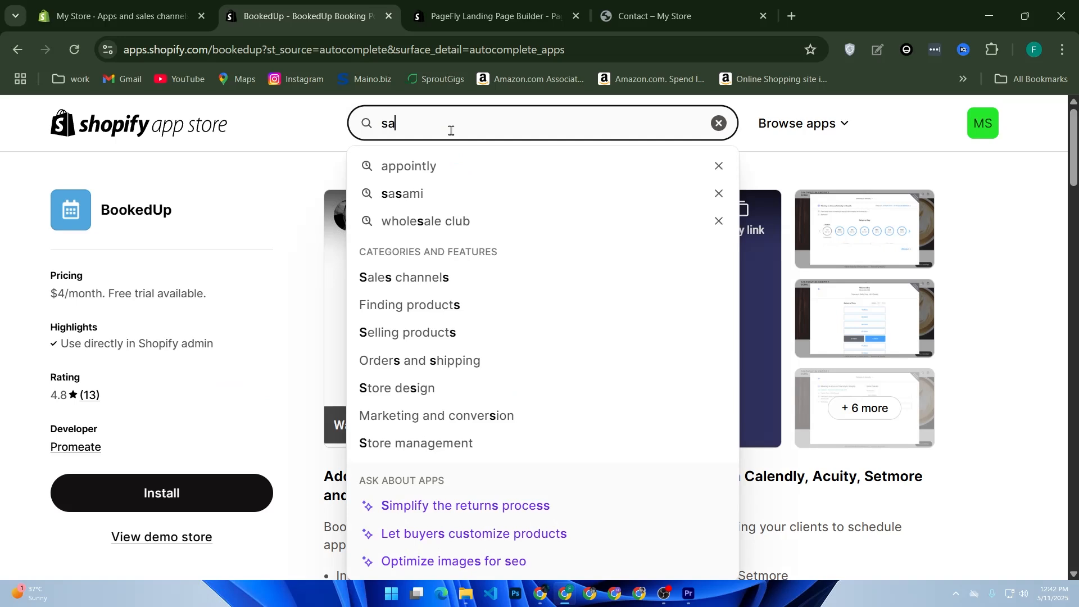
pyautogui.press('BackSpace')
pyautogui.write('esami')
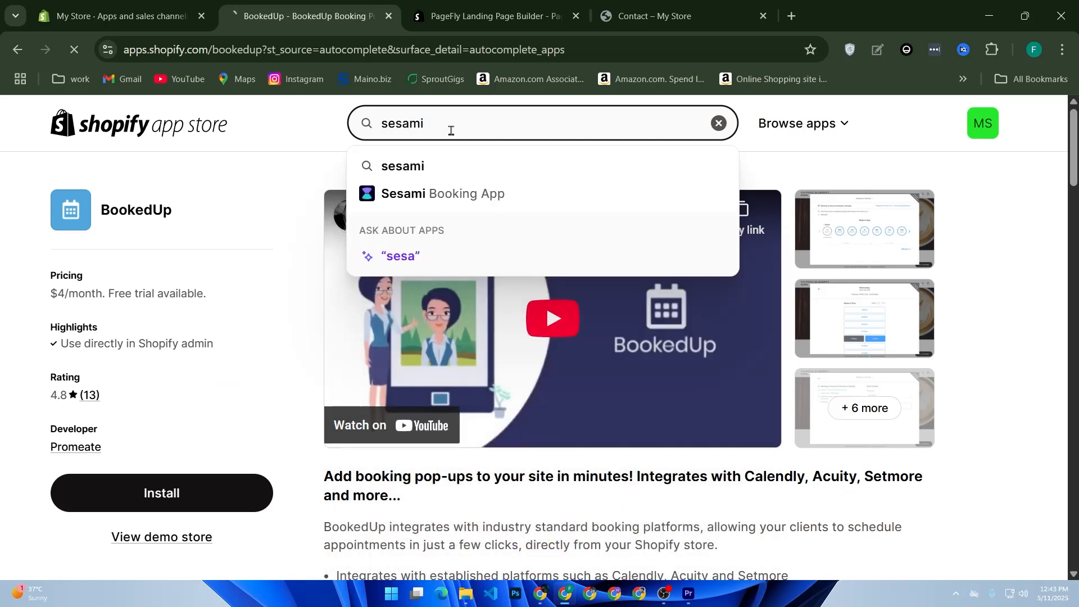
pyautogui.press('Return')
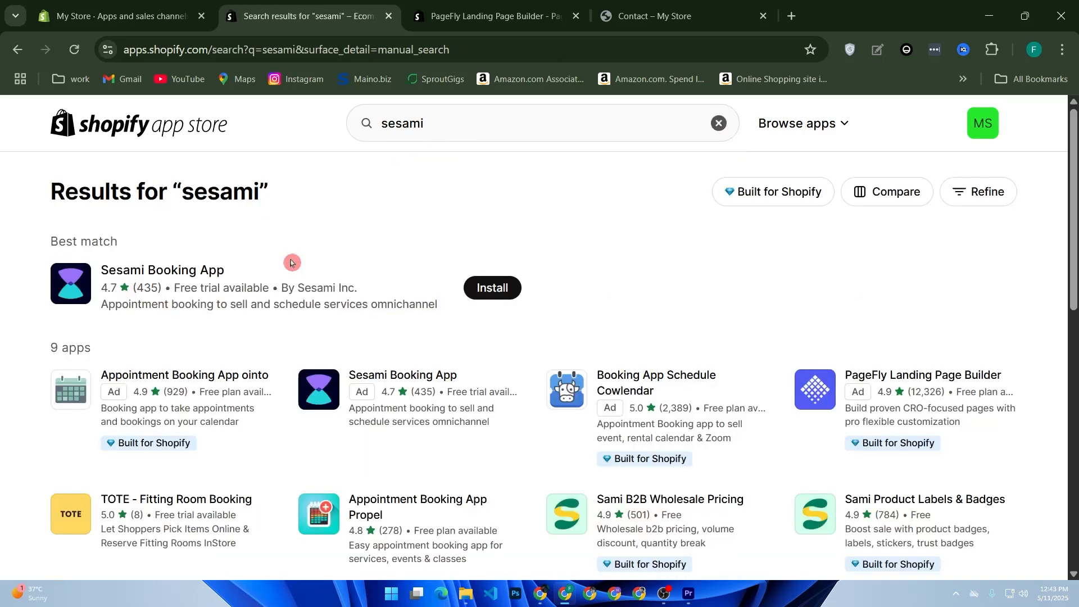
pyautogui.click(484, 286)
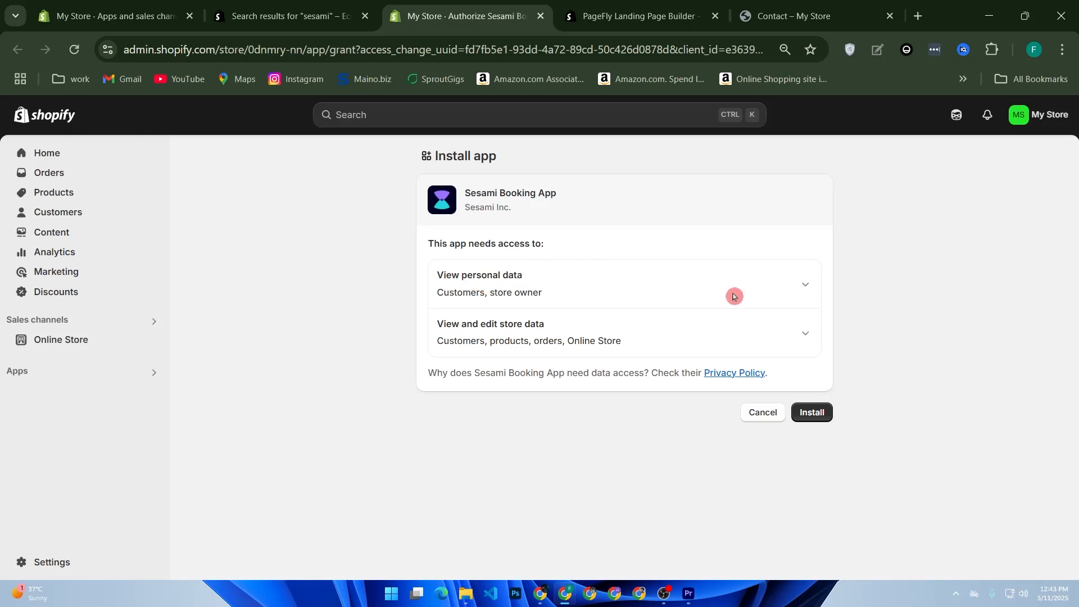
pyautogui.click(824, 419)
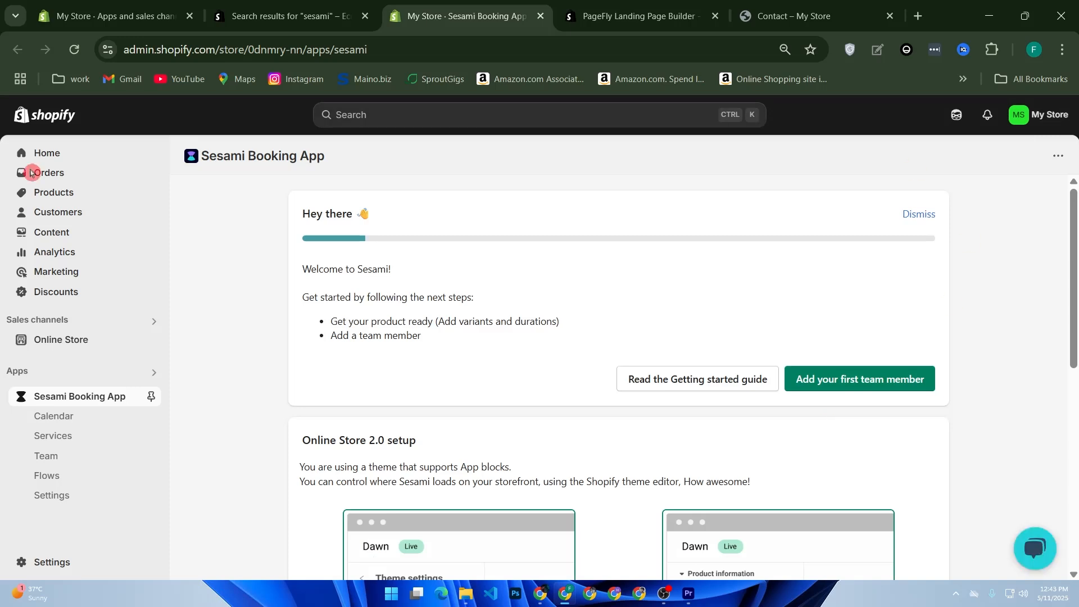
# Add the Example Beanie product as a service in the Sesami Booking App
pyautogui.click(61, 446)
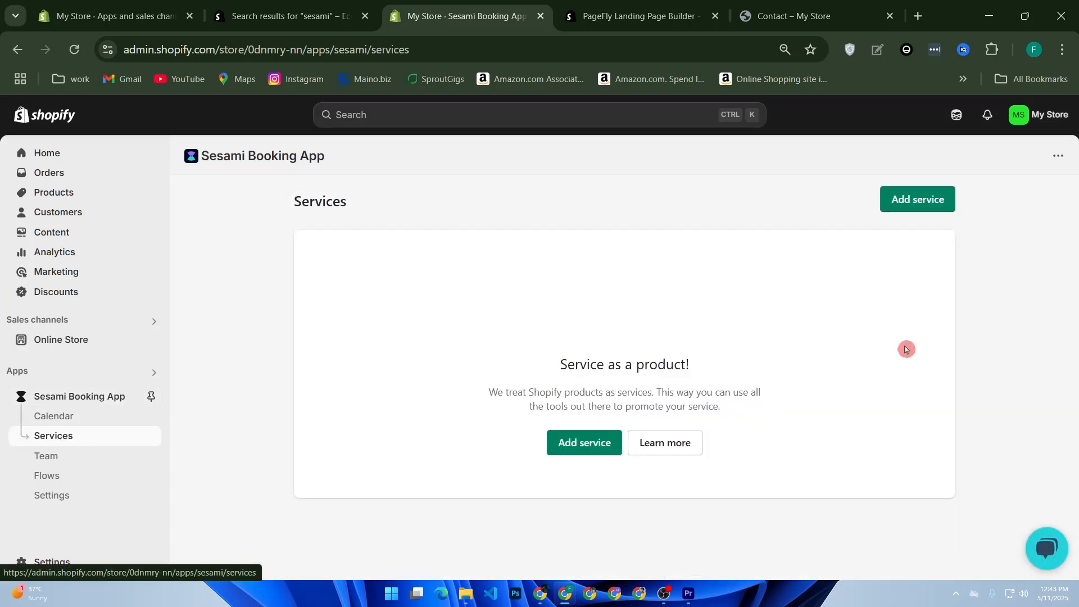
pyautogui.click(944, 201)
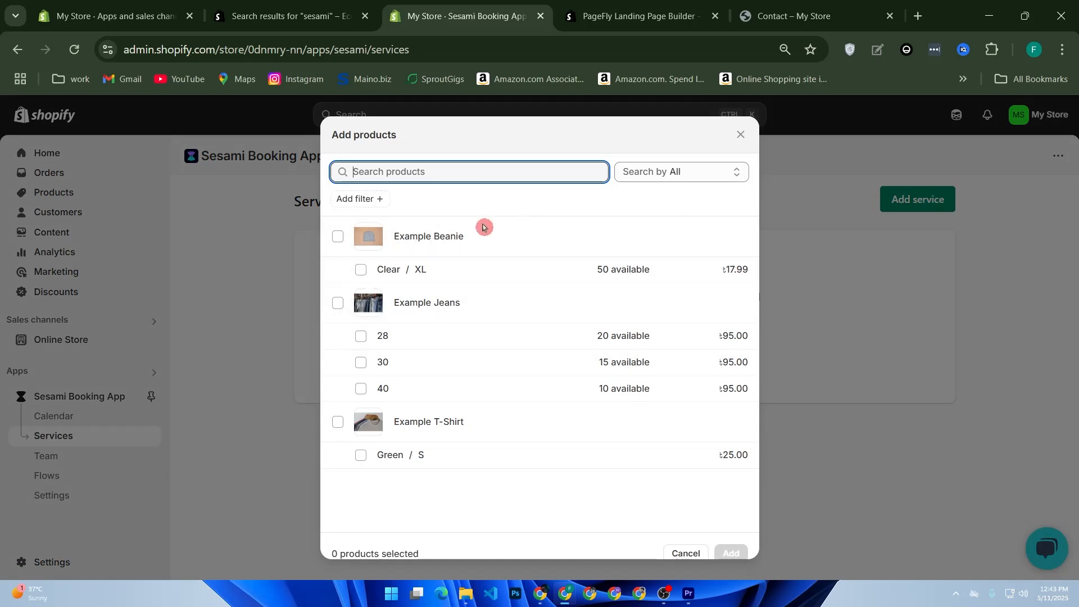
pyautogui.click(451, 242)
pyautogui.click(731, 552)
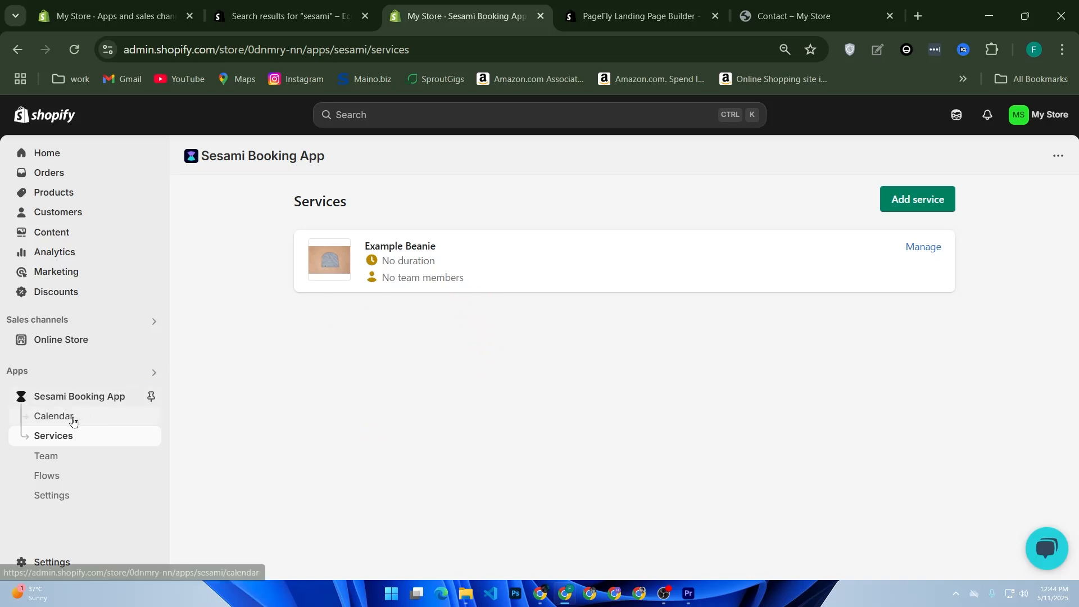
# Mark the Online Store 2.0 setup as done on the Sesami overview page and remove the old integration
pyautogui.click(83, 395)
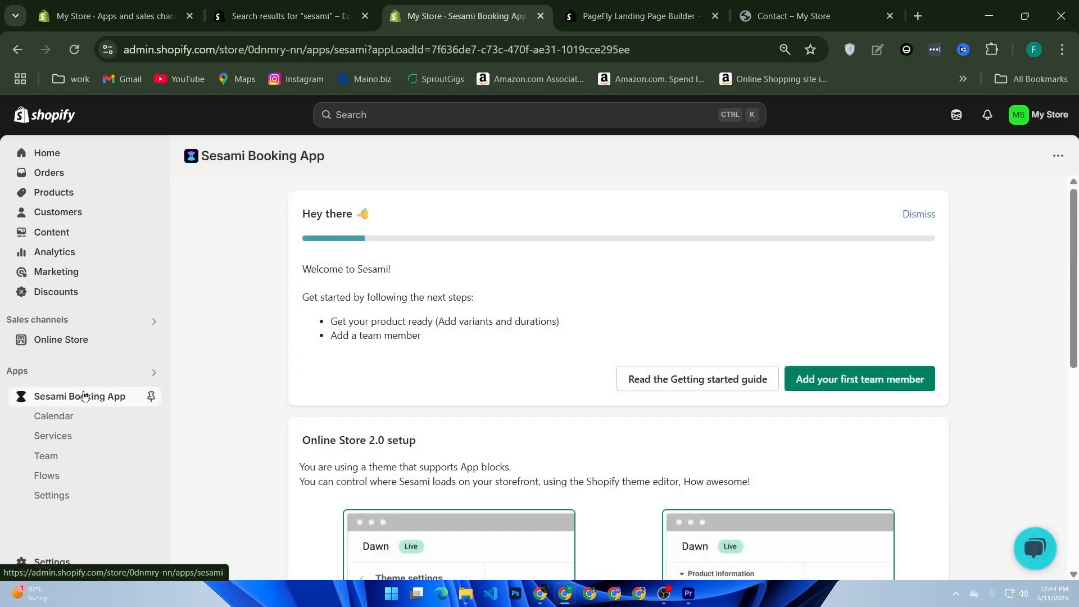
pyautogui.click(320, 329)
pyautogui.scroll(-5, 320, 329)
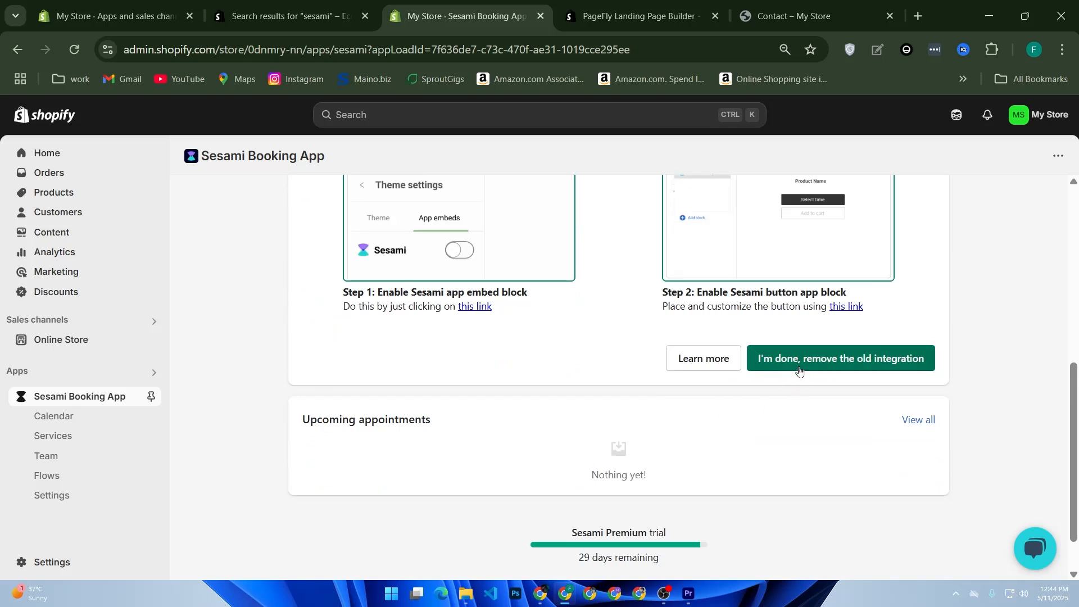
pyautogui.scroll(2, 800, 370)
pyautogui.click(818, 490)
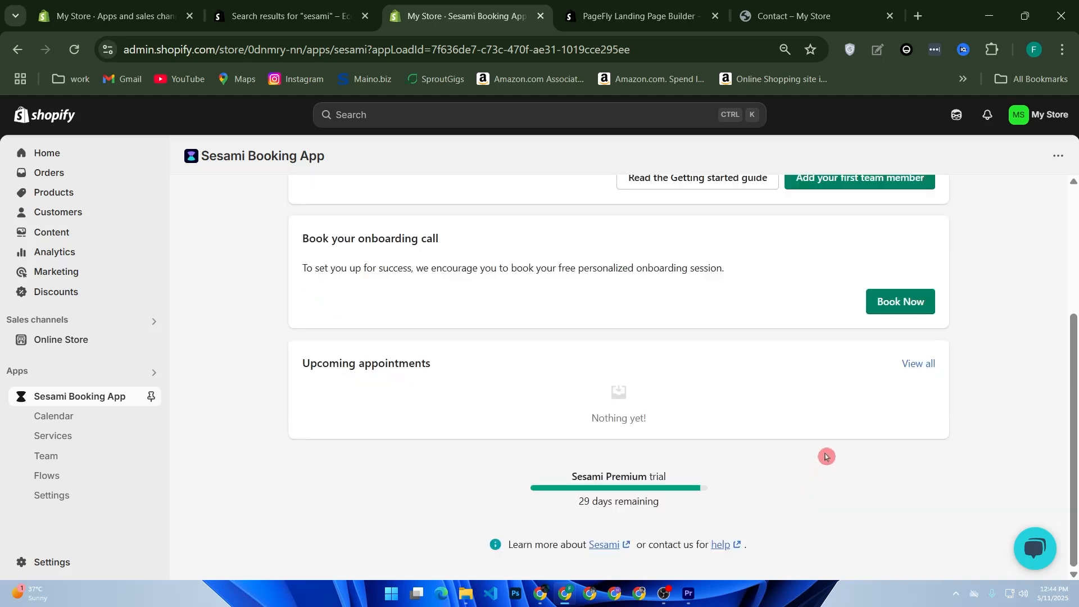
# Open the Sesami onboarding call's booking page, examine the May 2025 calendar for available dates, close it and return to the Sesami overview
pyautogui.scroll(2, 843, 441)
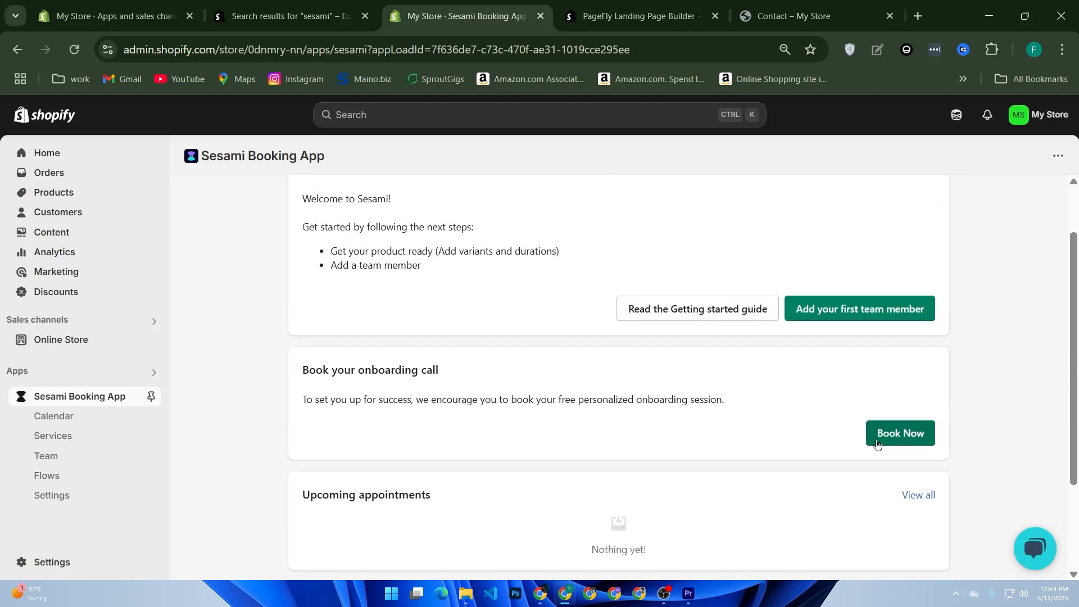
pyautogui.click(881, 443)
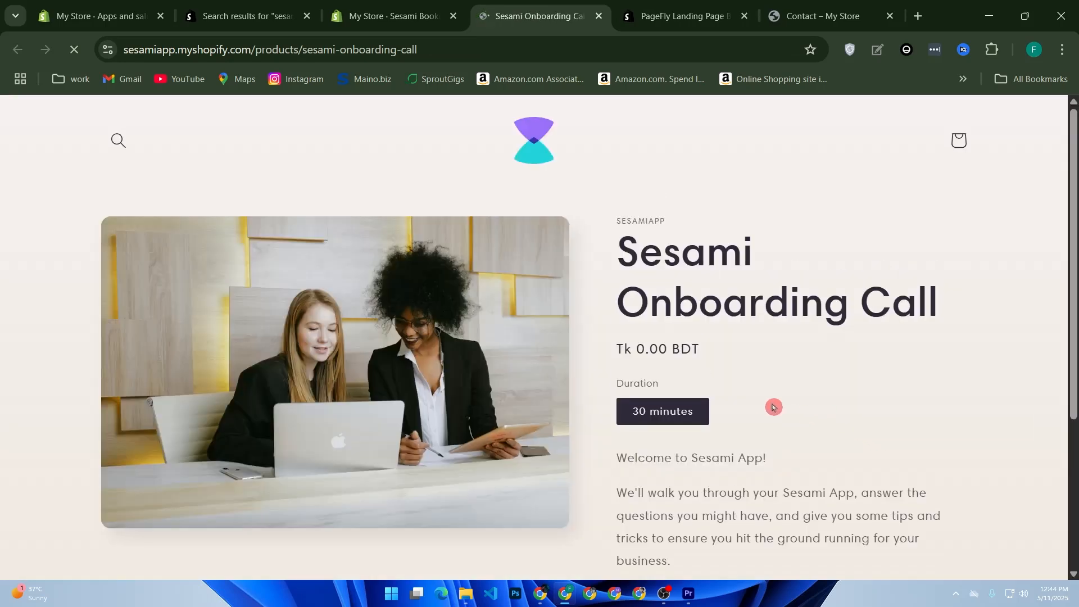
pyautogui.scroll(-4, 736, 380)
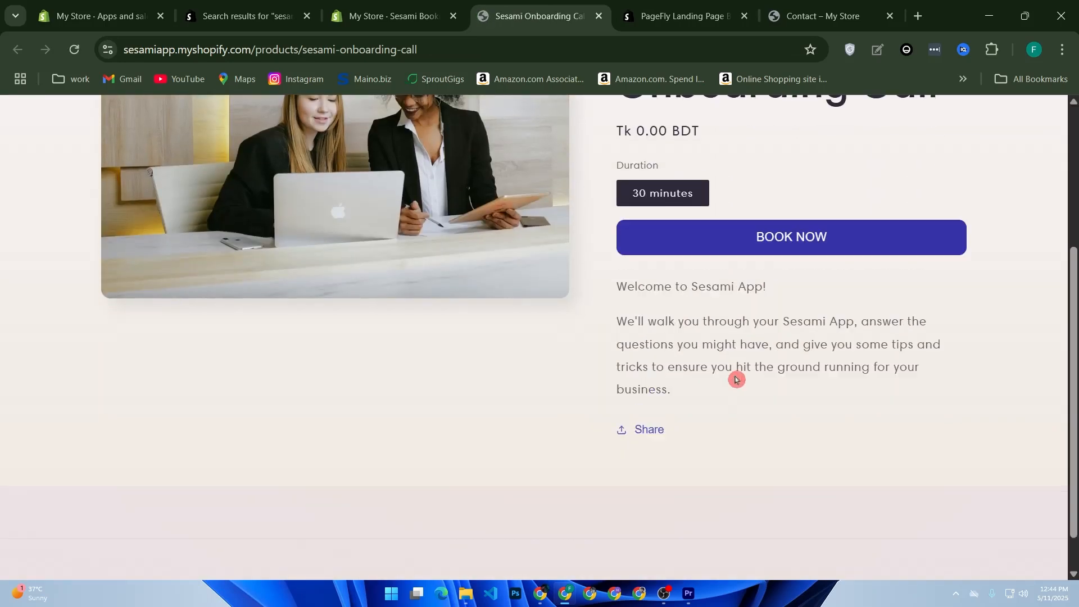
pyautogui.click(758, 248)
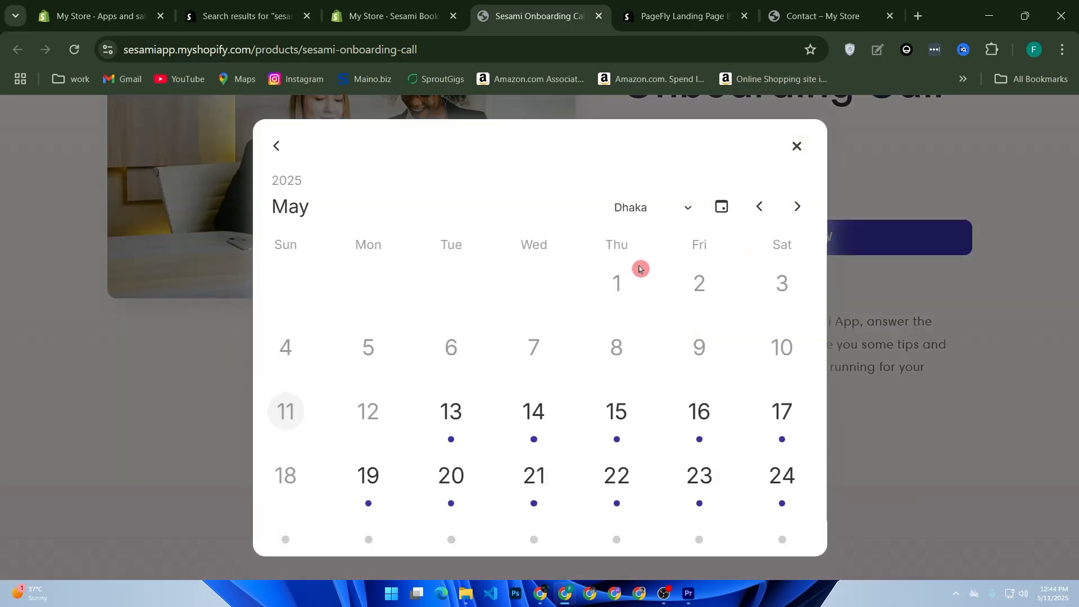
pyautogui.scroll(-1, 549, 421)
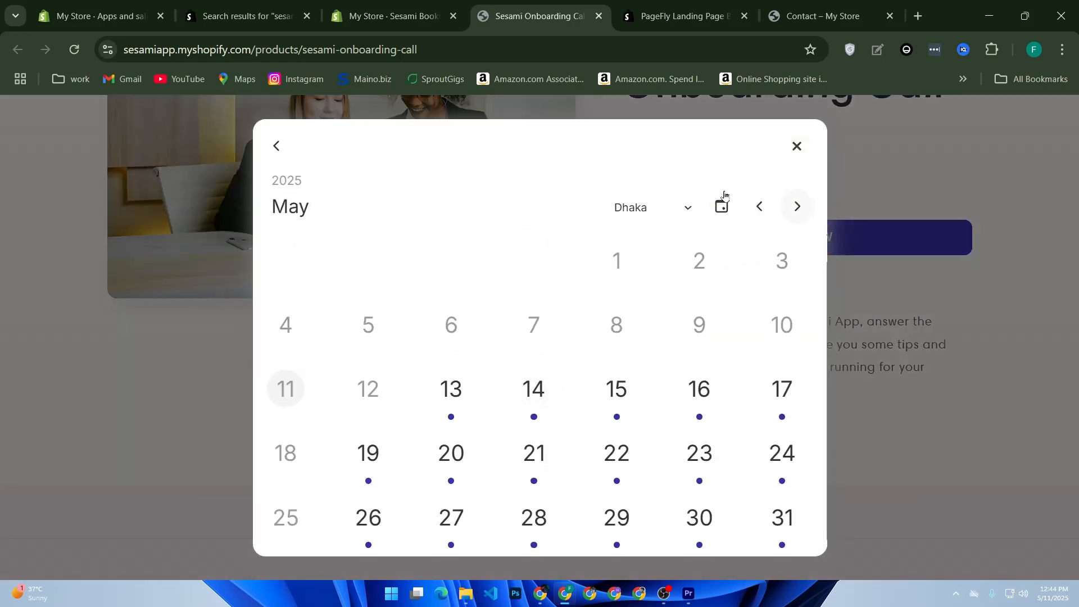
pyautogui.click(796, 157)
pyautogui.scroll(4, 385, 277)
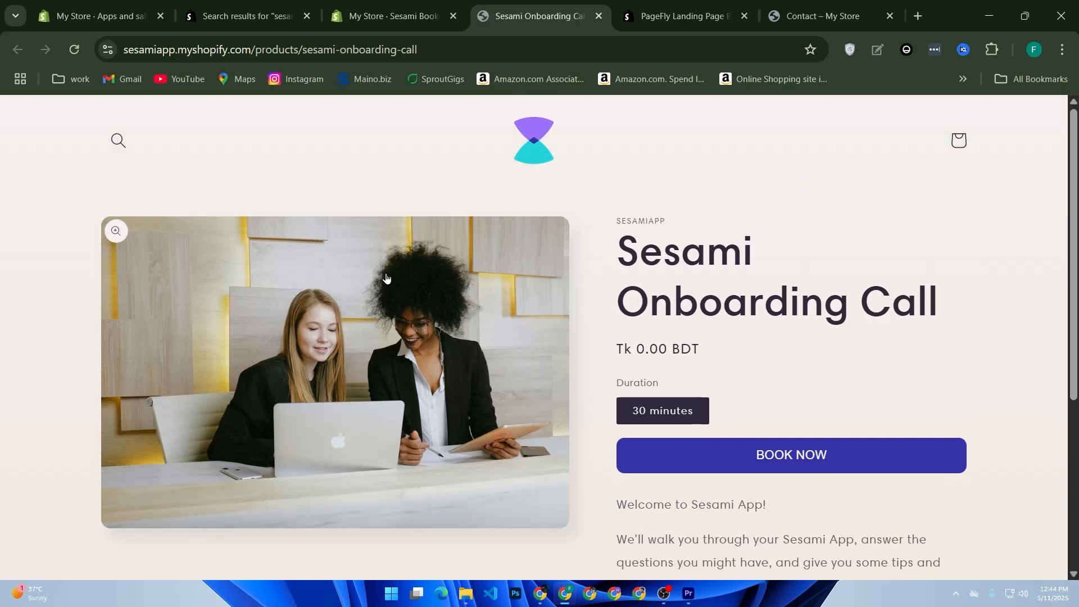
pyautogui.click(388, 17)
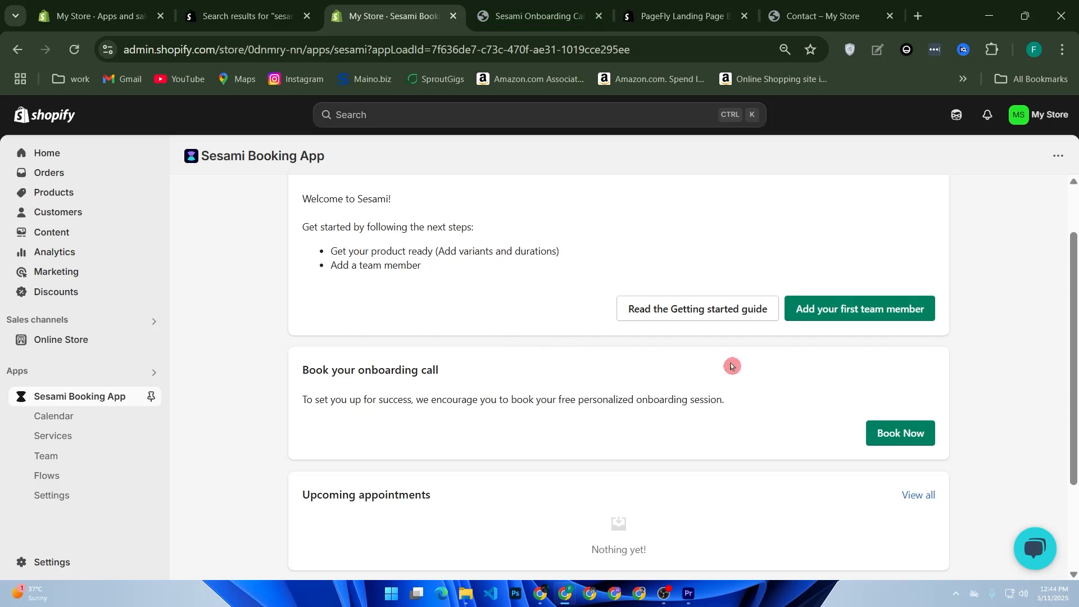
pyautogui.scroll(1, 471, 278)
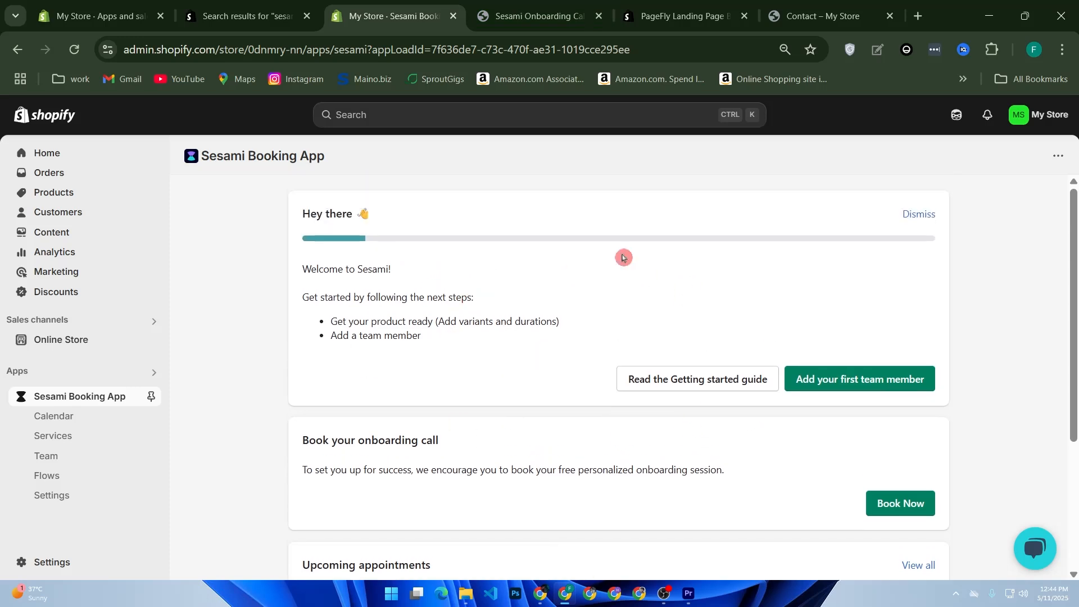
# Open the form for adding a first team member, examine its profile fields and availability calendar, and return to the Sesami overview
pyautogui.click(812, 381)
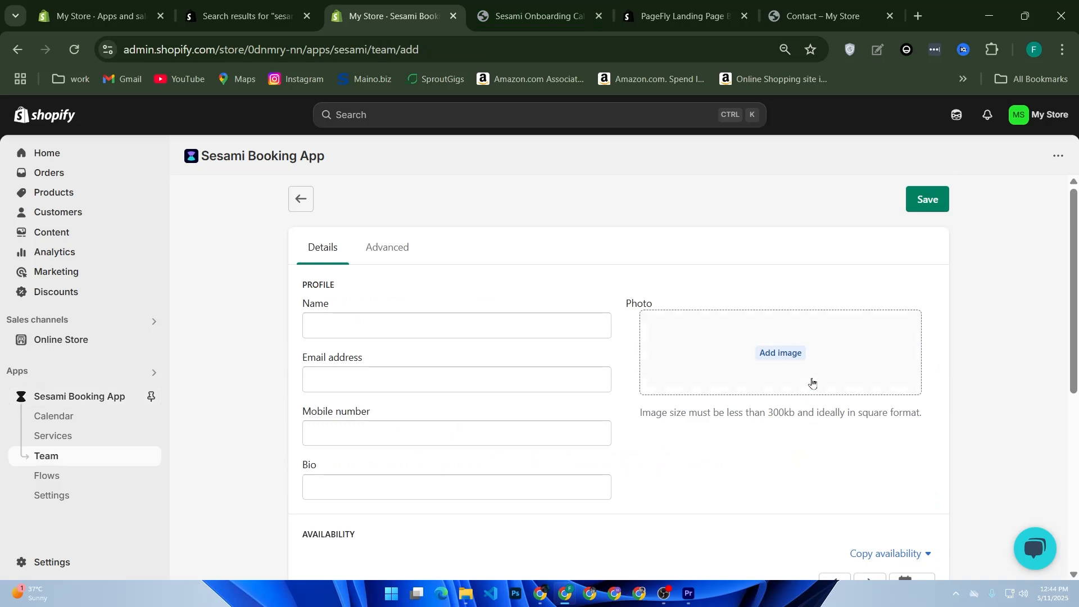
pyautogui.click(355, 331)
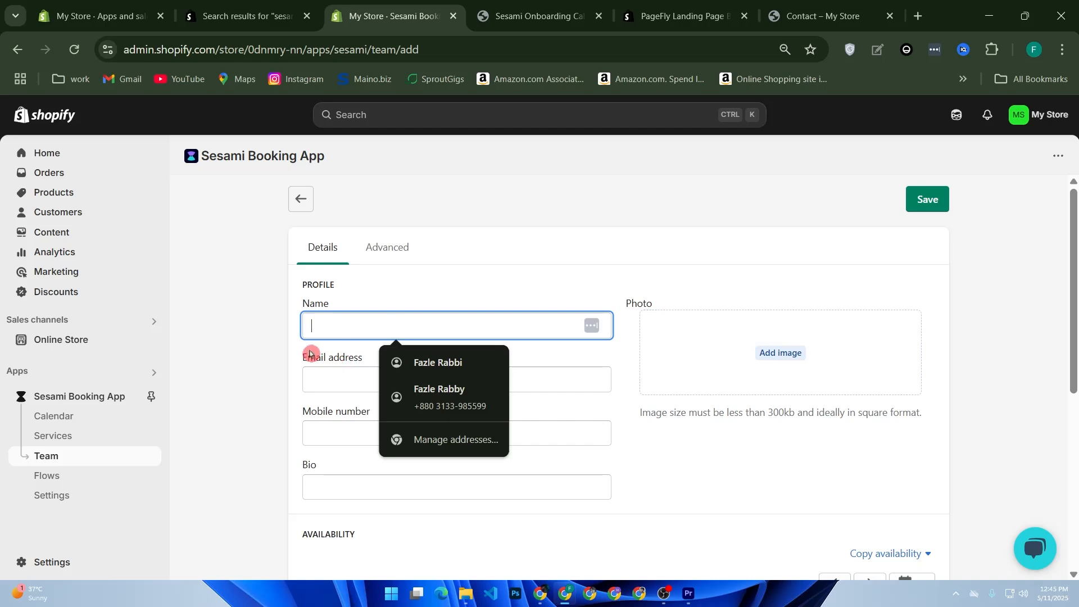
pyautogui.click(346, 372)
pyautogui.click(346, 439)
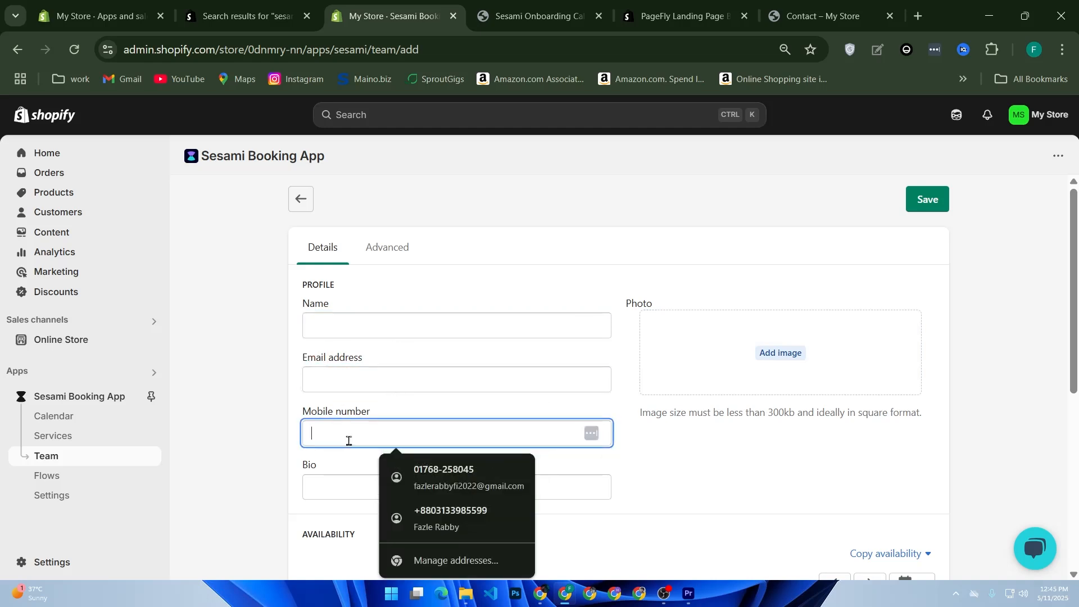
pyautogui.click(338, 479)
pyautogui.scroll(-1, 359, 477)
pyautogui.scroll(-4, 368, 476)
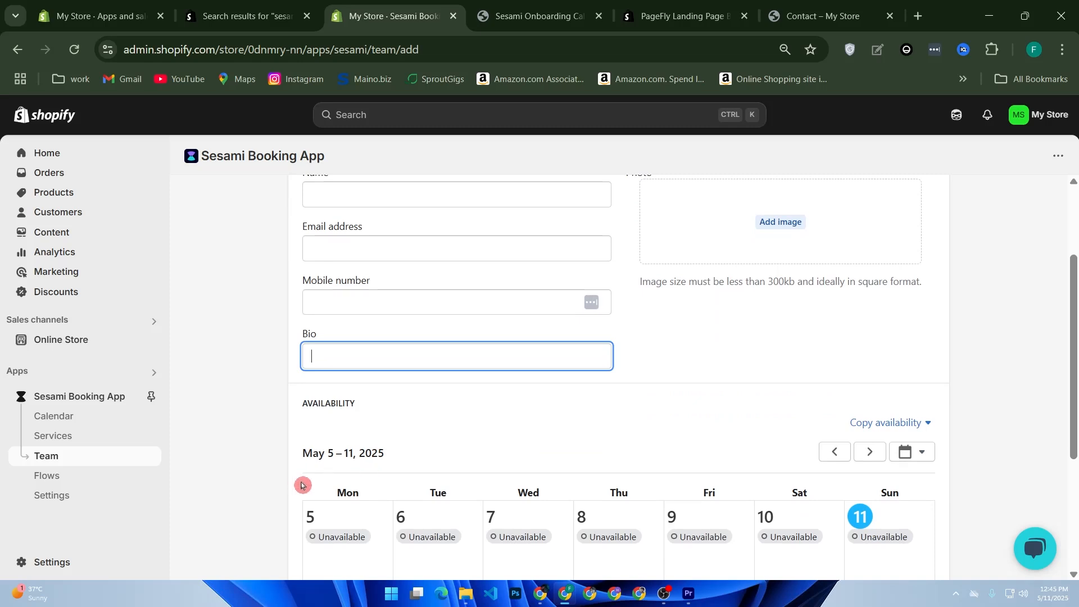
pyautogui.scroll(5, 571, 426)
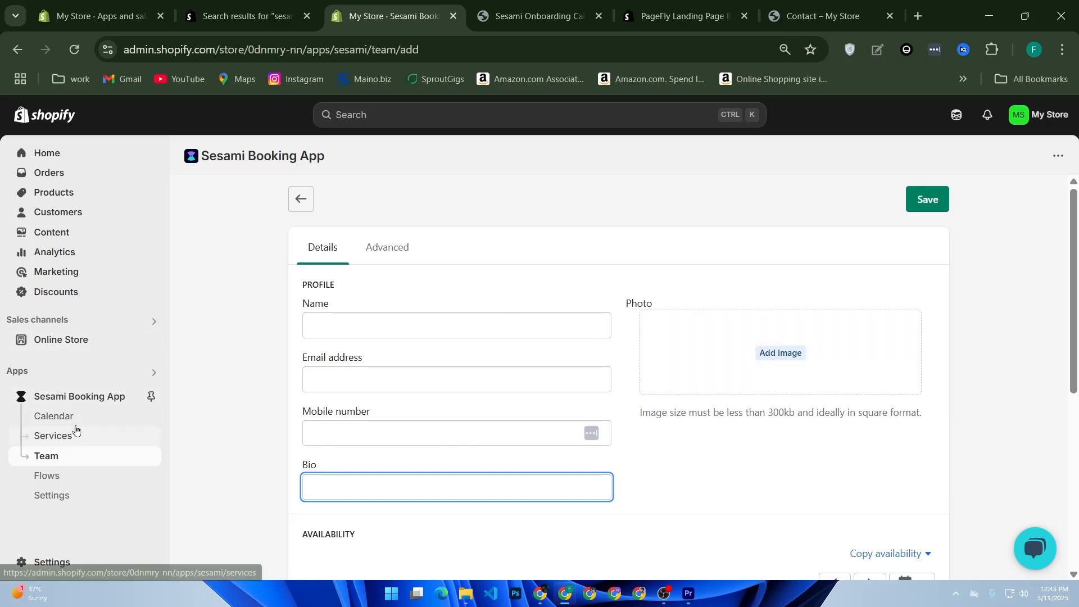
pyautogui.click(73, 405)
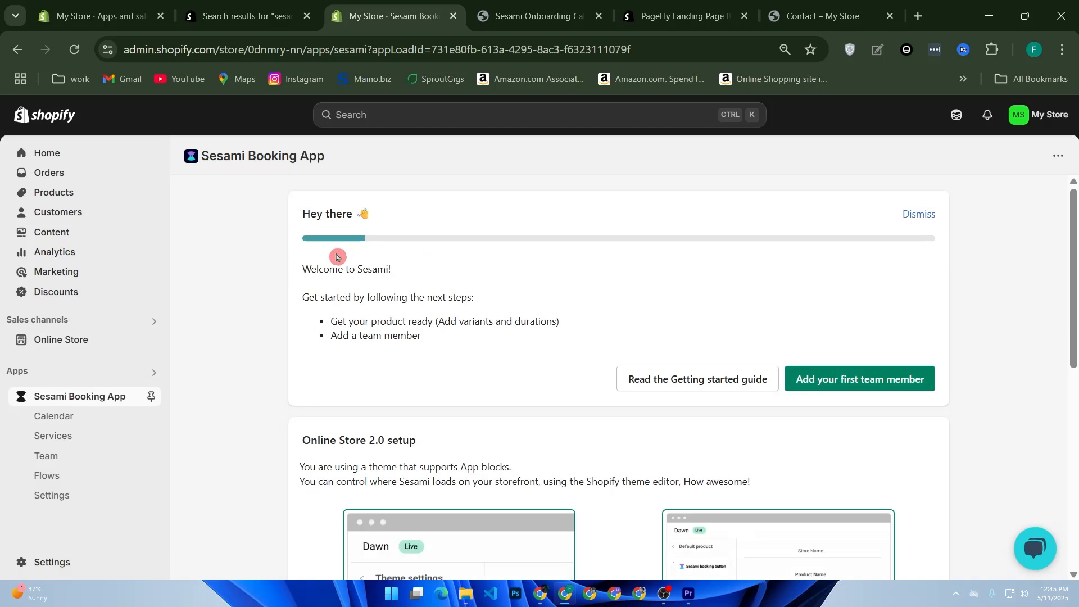
# Examine the Sesami settings, including the current plan, timezone, notifications and the required customer information for instant booking
pyautogui.click(49, 495)
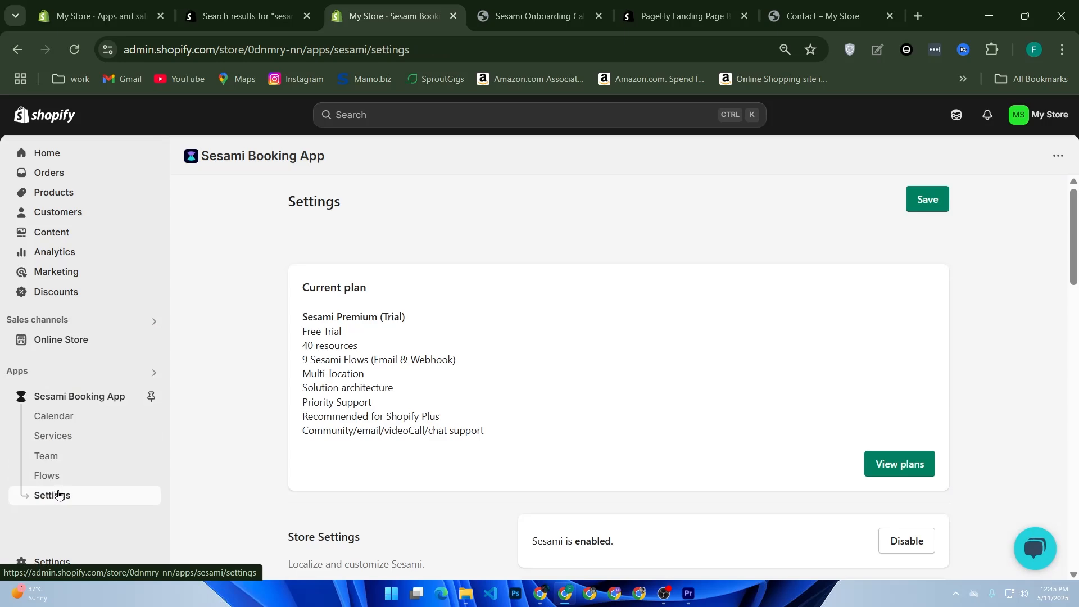
pyautogui.scroll(-6, 356, 350)
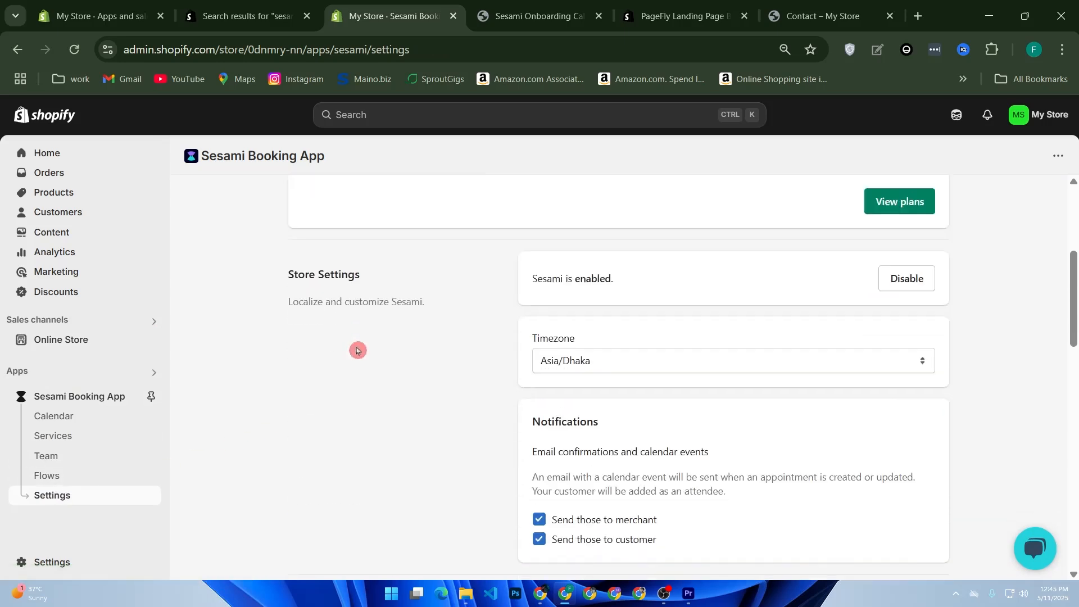
pyautogui.scroll(-8, 356, 350)
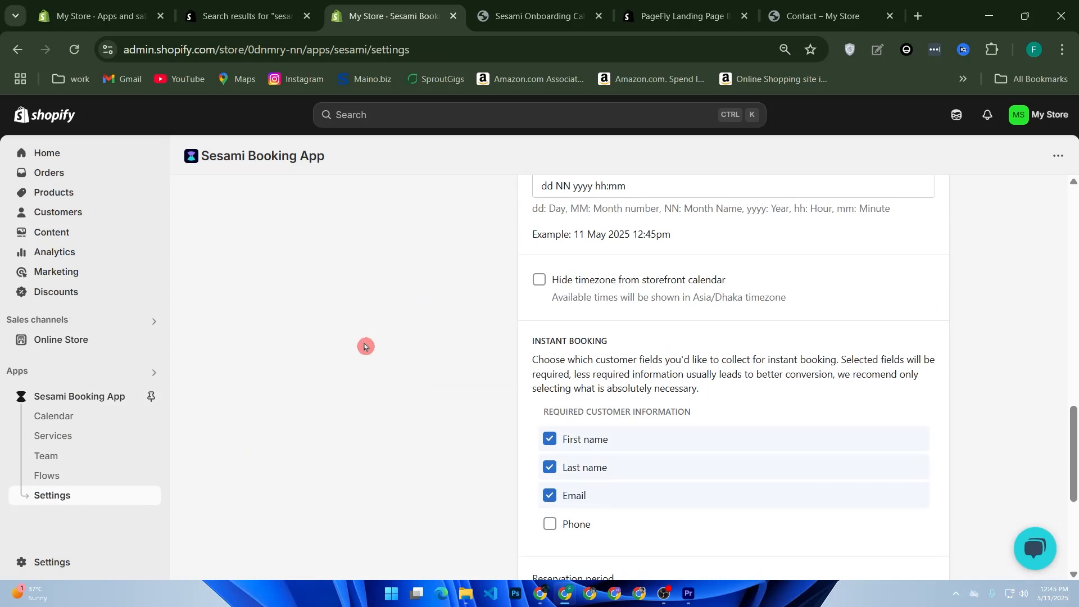
pyautogui.scroll(10, 366, 344)
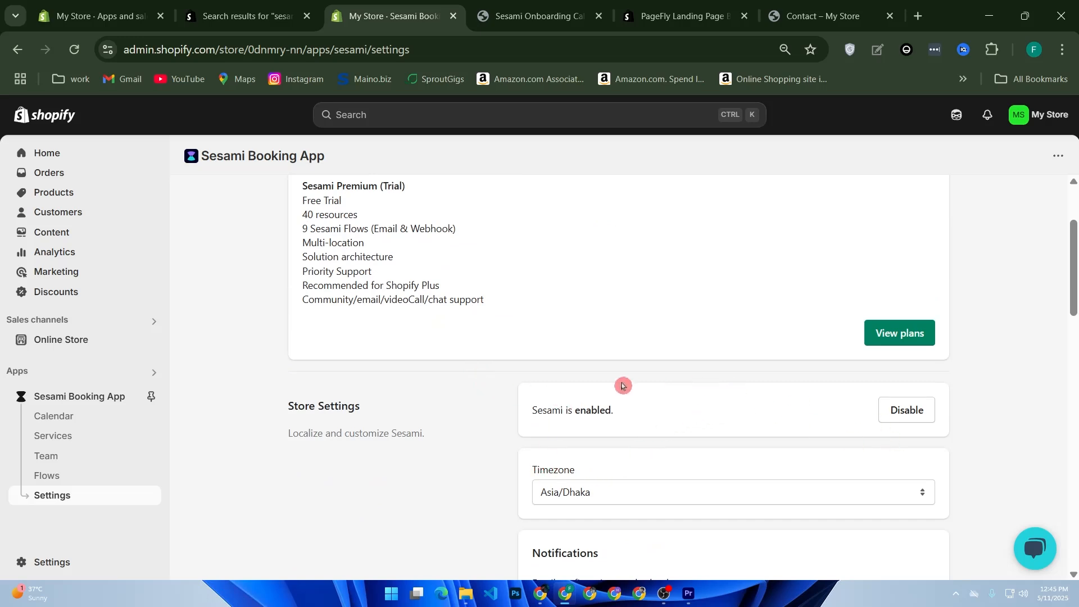
pyautogui.scroll(-1, 580, 431)
pyautogui.scroll(-2, 580, 431)
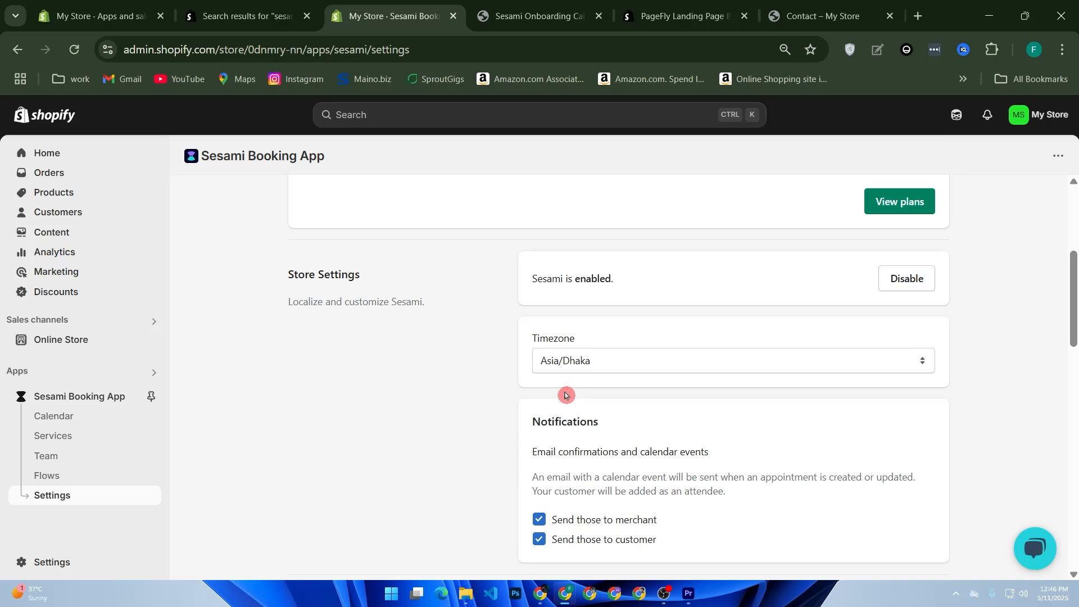
pyautogui.scroll(-5, 406, 373)
pyautogui.scroll(10, 414, 373)
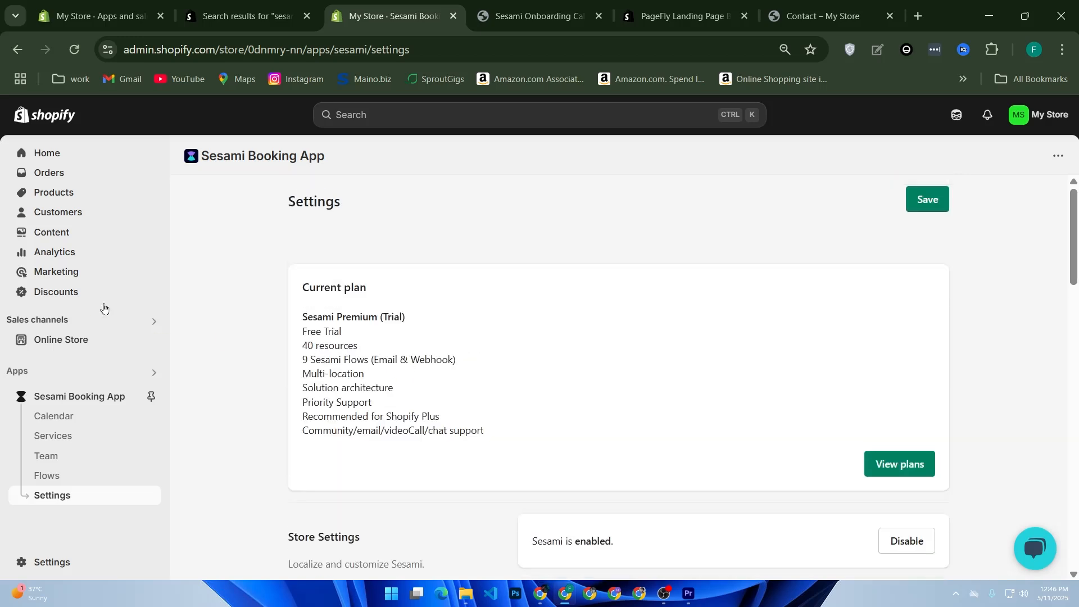
# View the live storefront from the Online Store themes page and examine the Example T-Shirt product page
pyautogui.click(83, 339)
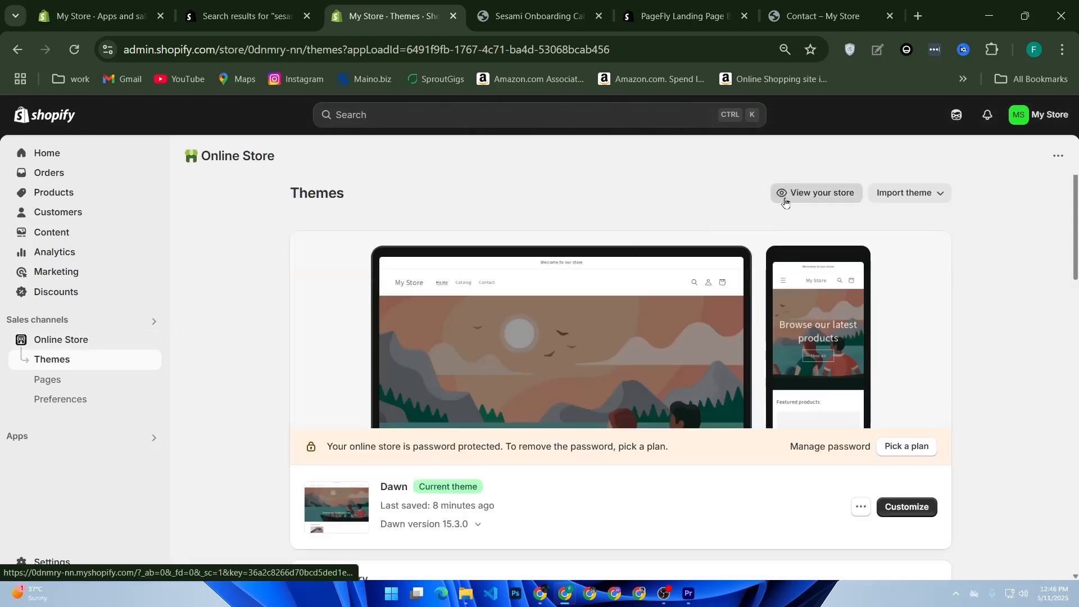
pyautogui.click(785, 198)
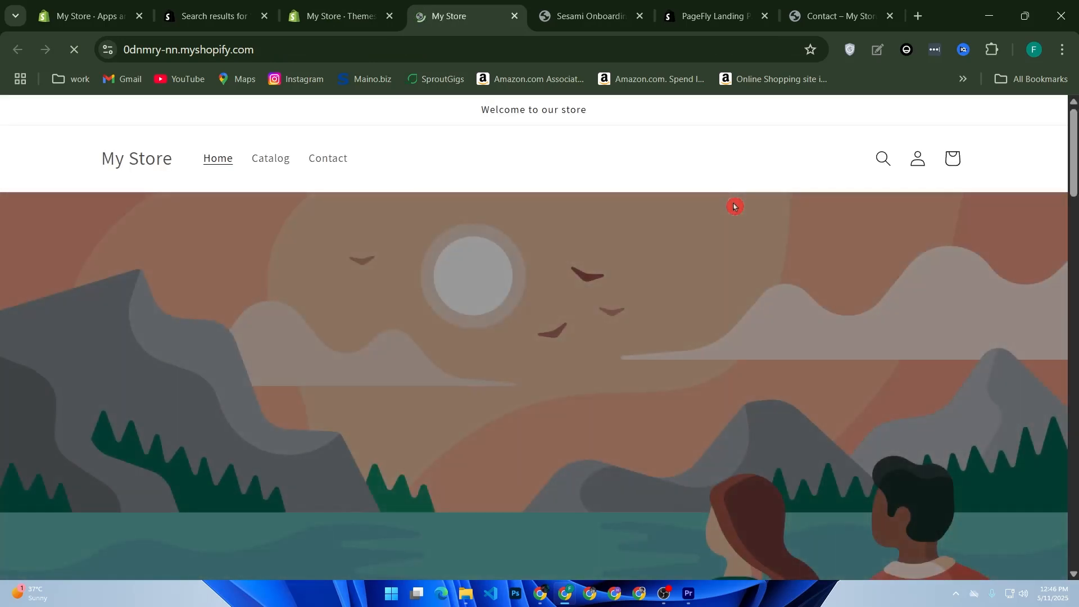
pyautogui.scroll(-15, 734, 206)
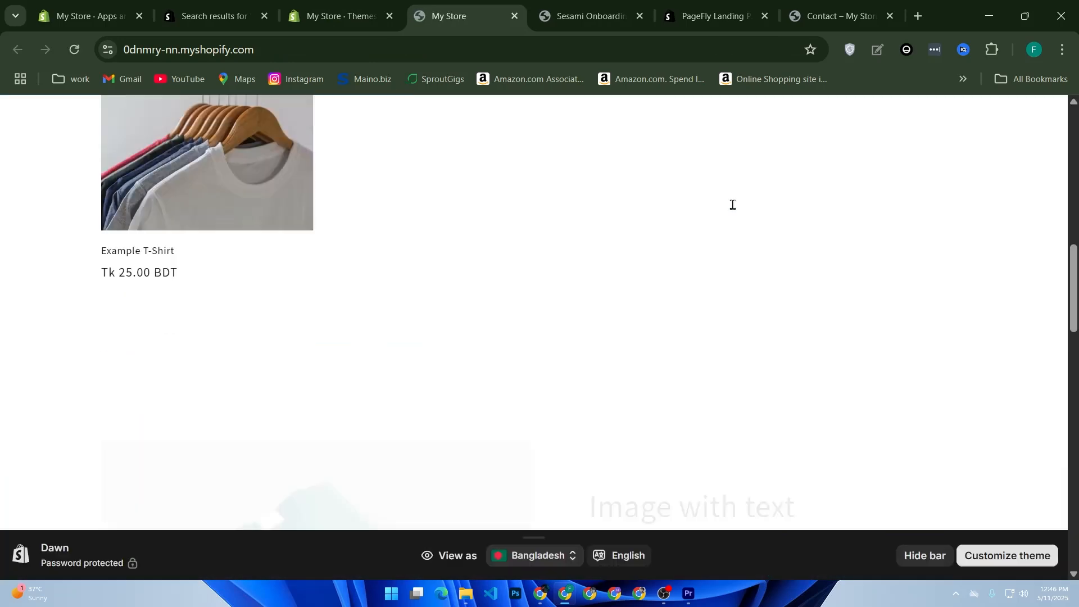
pyautogui.scroll(5, 506, 221)
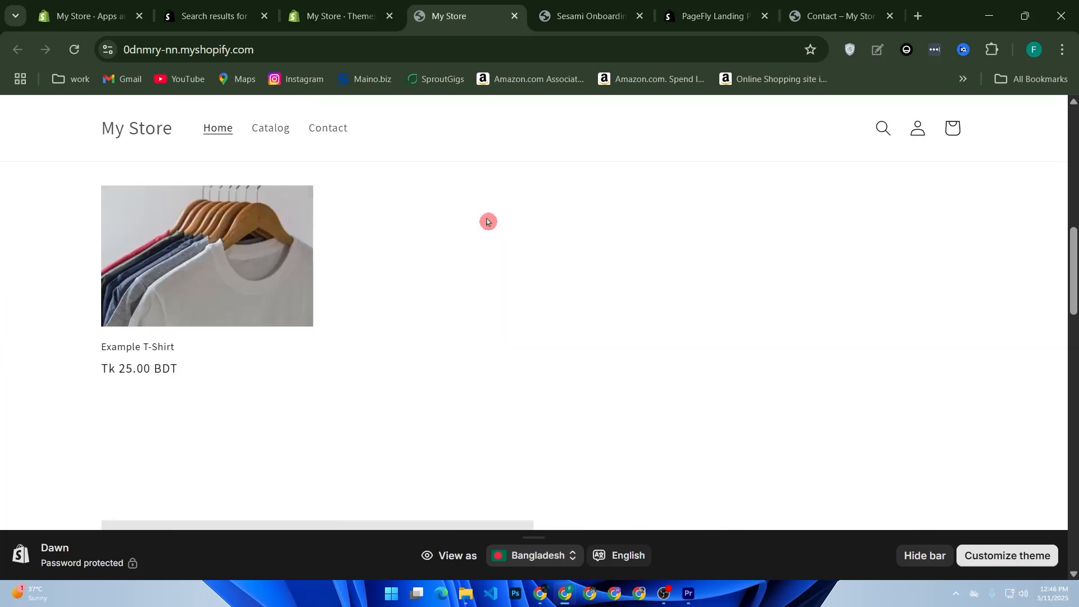
pyautogui.click(194, 282)
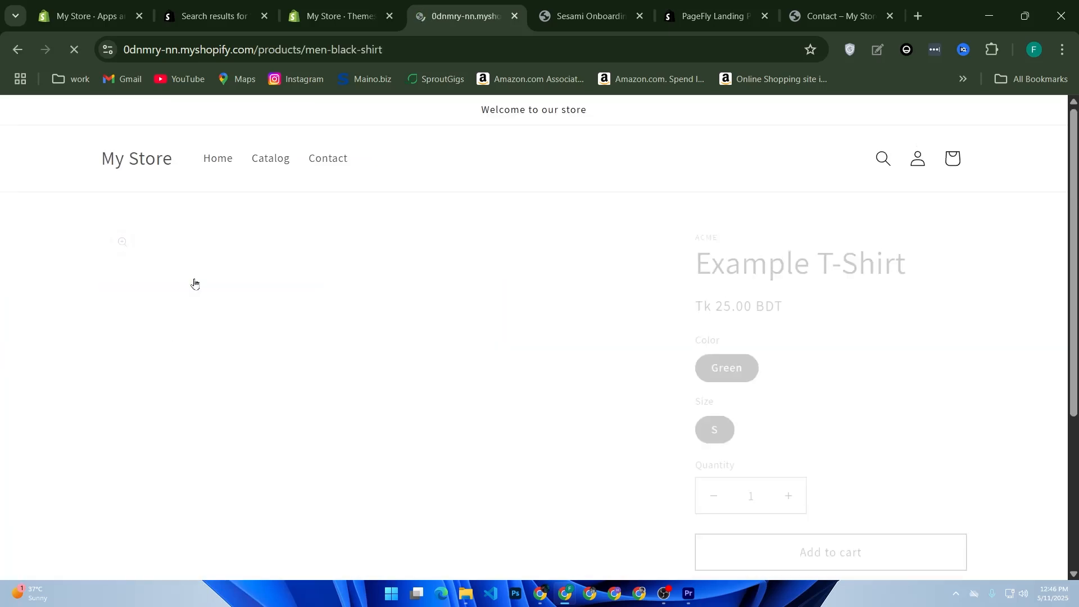
pyautogui.scroll(-4, 269, 283)
pyautogui.scroll(-5, 269, 283)
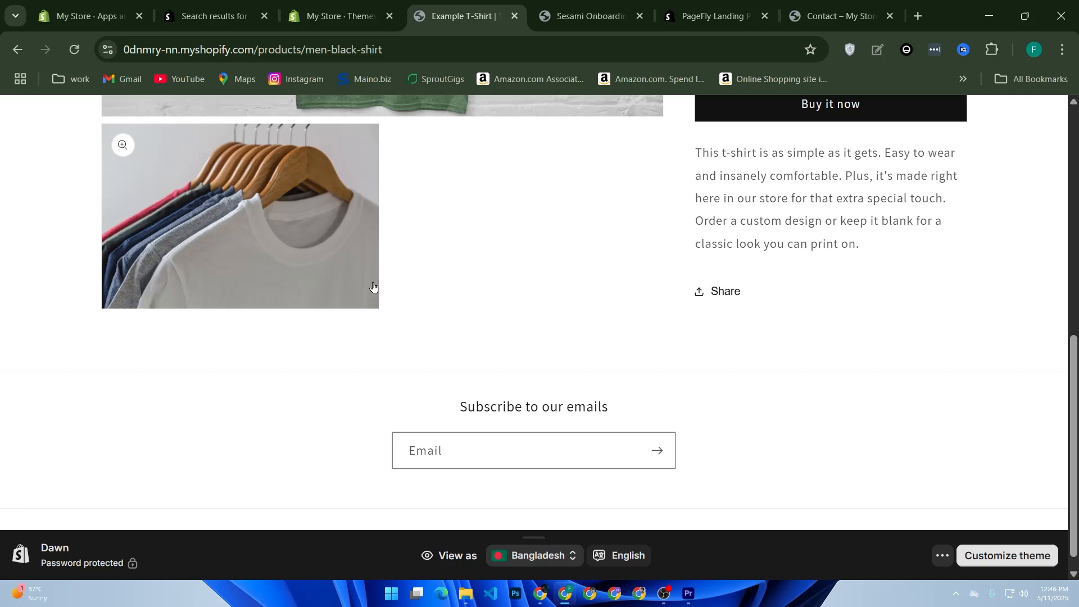
pyautogui.scroll(2, 373, 286)
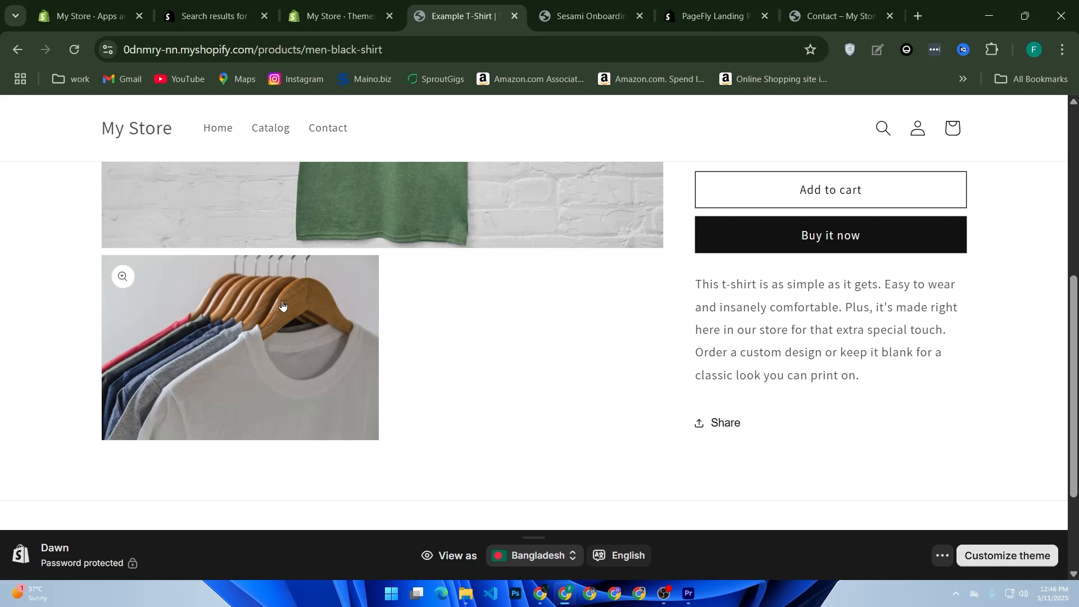
# Return to the store admin, reopen the Sesami Booking App and review its overview down to the upcoming appointments
pyautogui.click(374, 16)
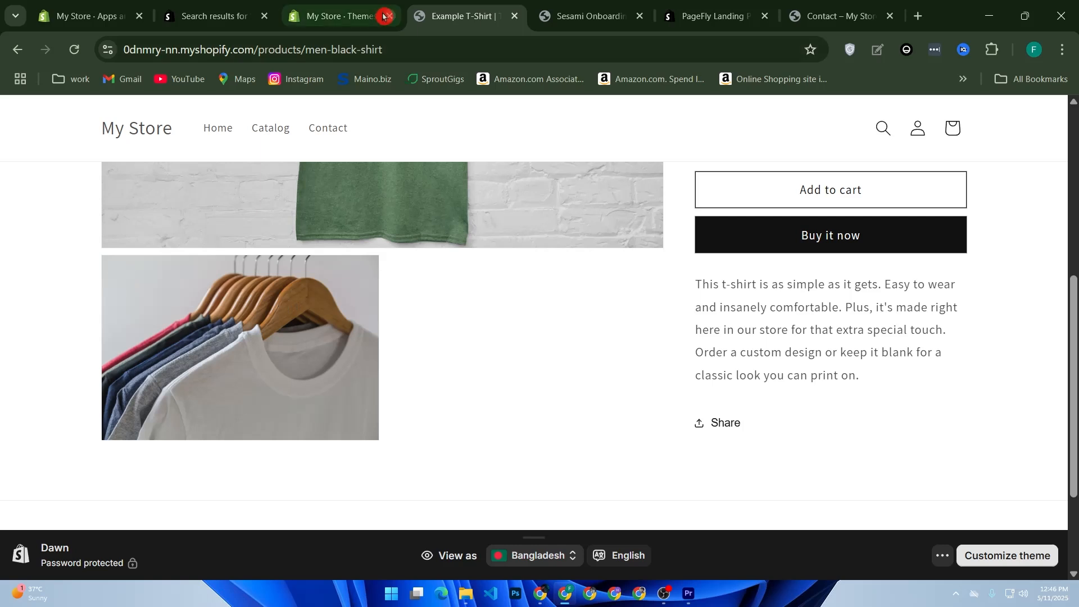
pyautogui.click(86, 442)
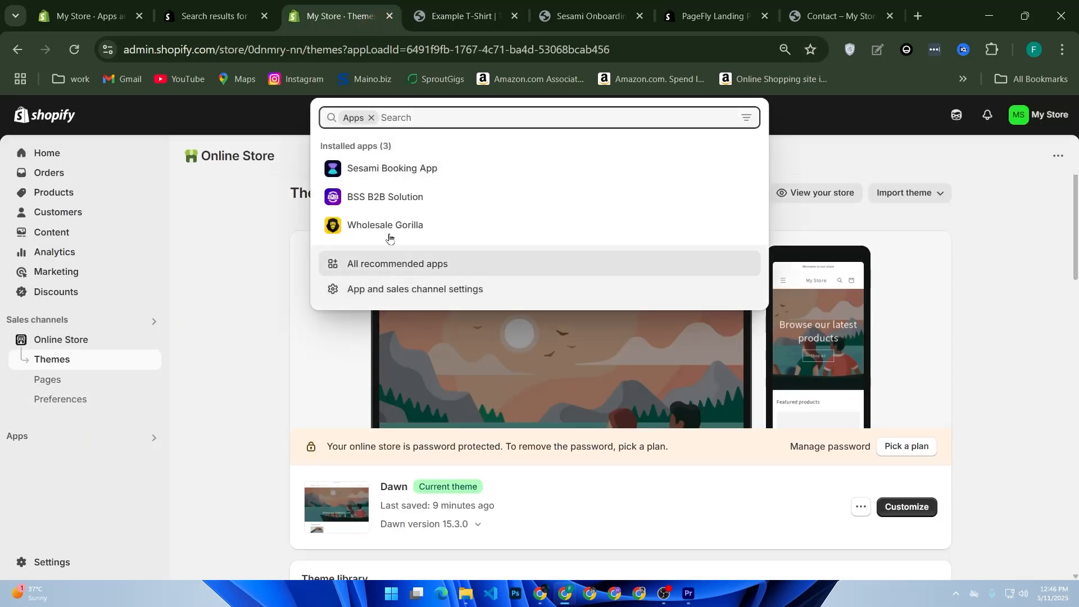
pyautogui.click(390, 169)
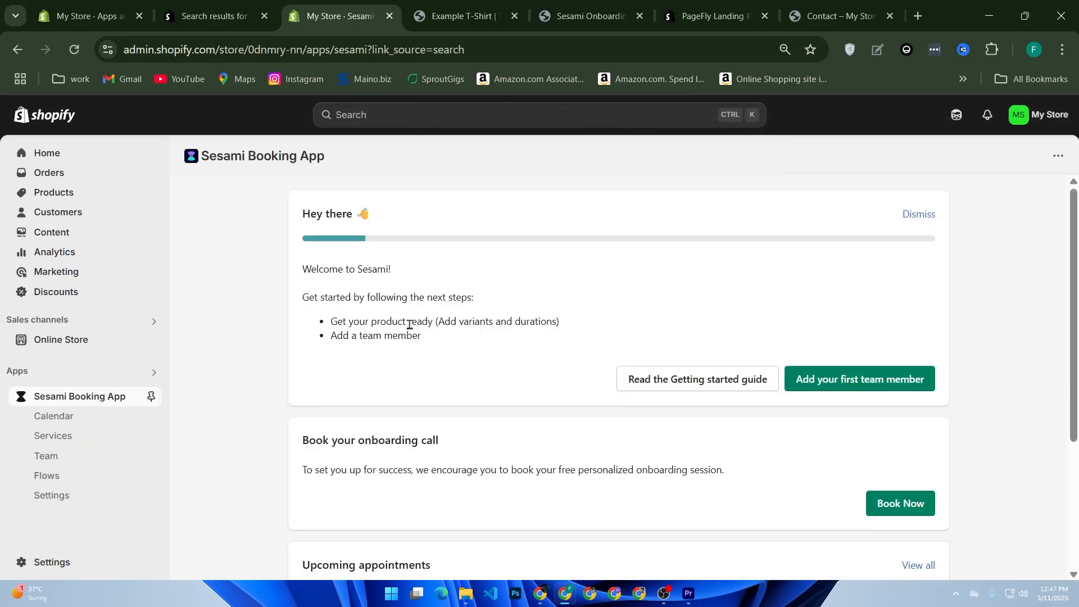
pyautogui.scroll(-4, 430, 320)
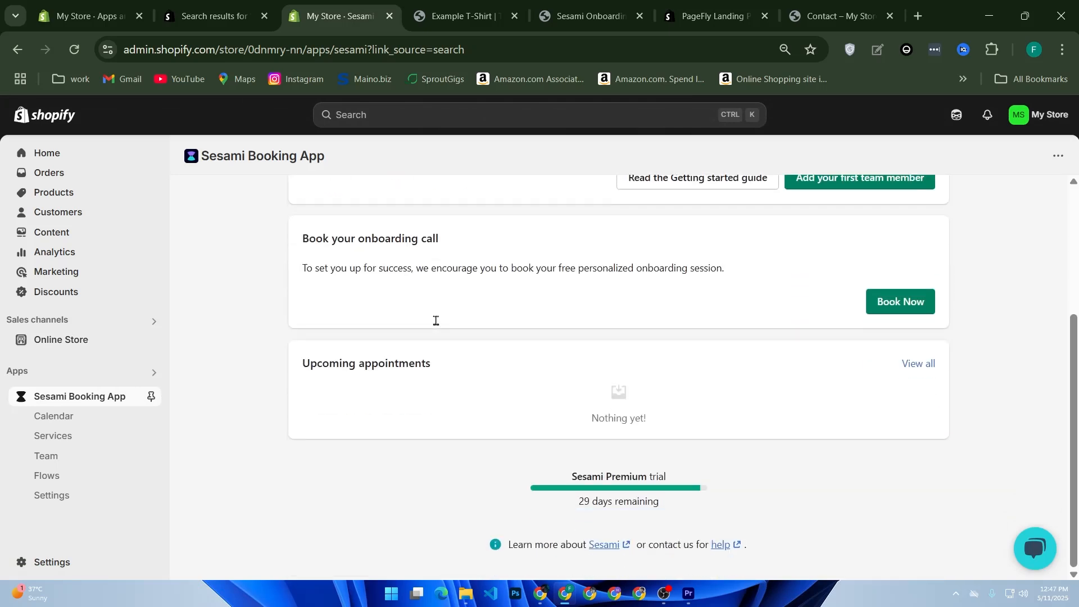
pyautogui.scroll(2, 446, 323)
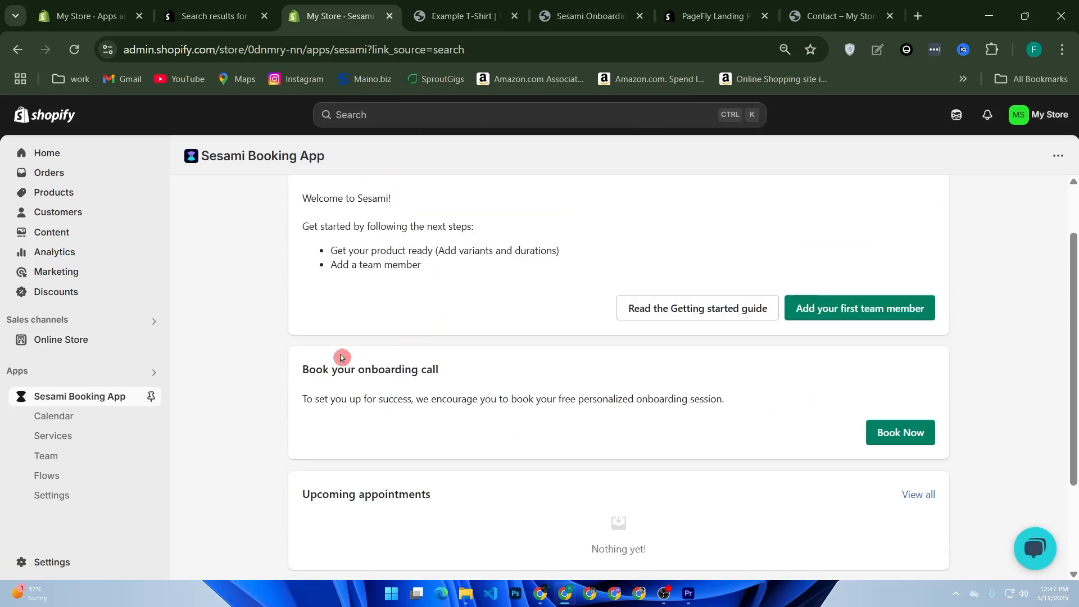
# Open the Example Beanie service for management and examine its duration, location, description and instant booking options
pyautogui.click(110, 441)
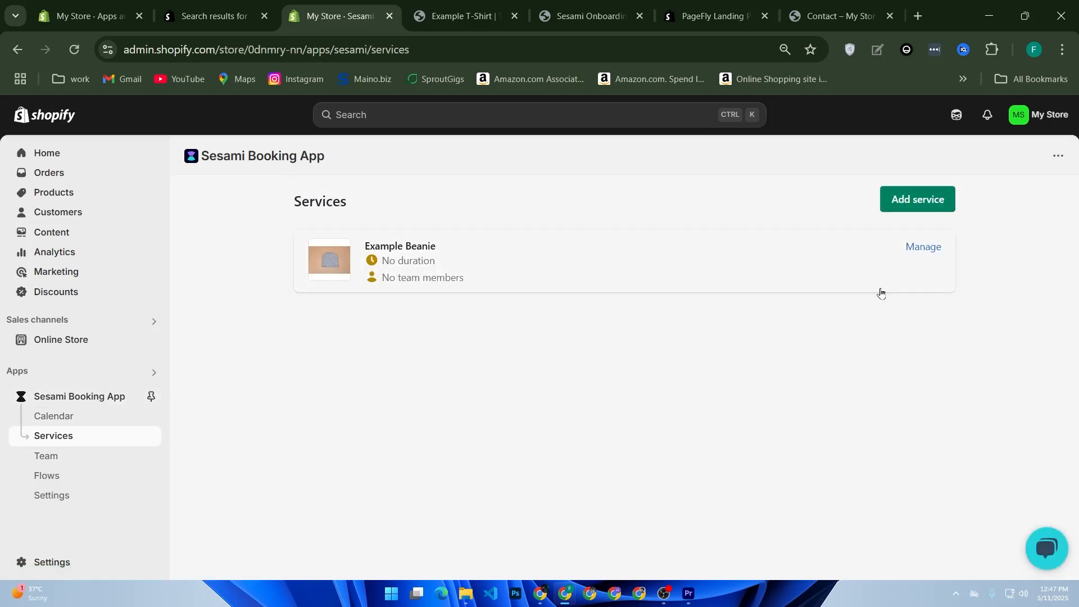
pyautogui.click(913, 248)
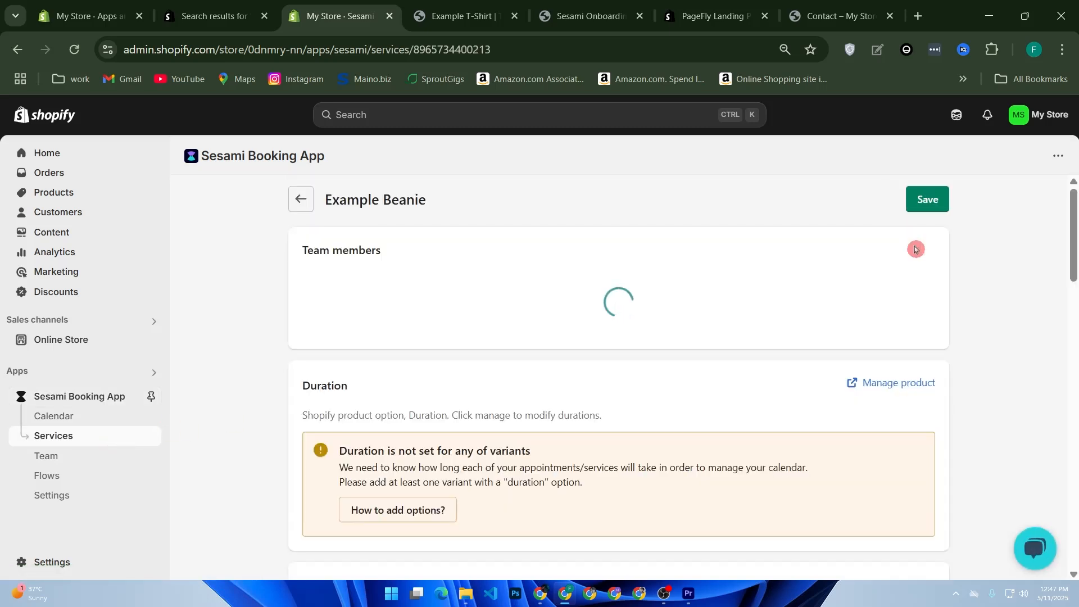
pyautogui.scroll(-5, 578, 311)
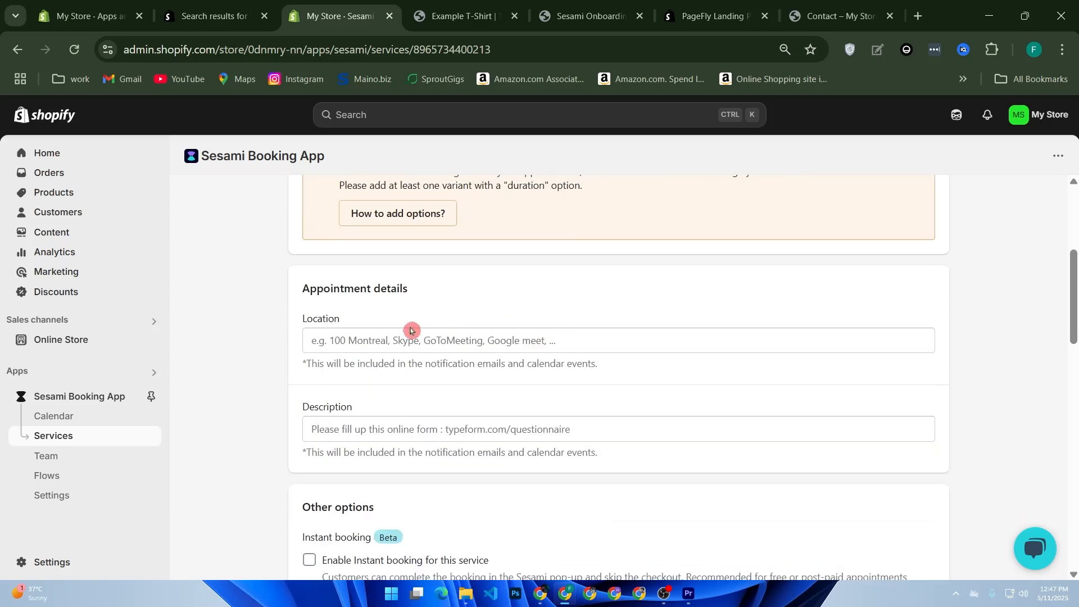
pyautogui.click(343, 342)
pyautogui.scroll(-2, 405, 333)
pyautogui.click(400, 302)
pyautogui.scroll(-4, 424, 308)
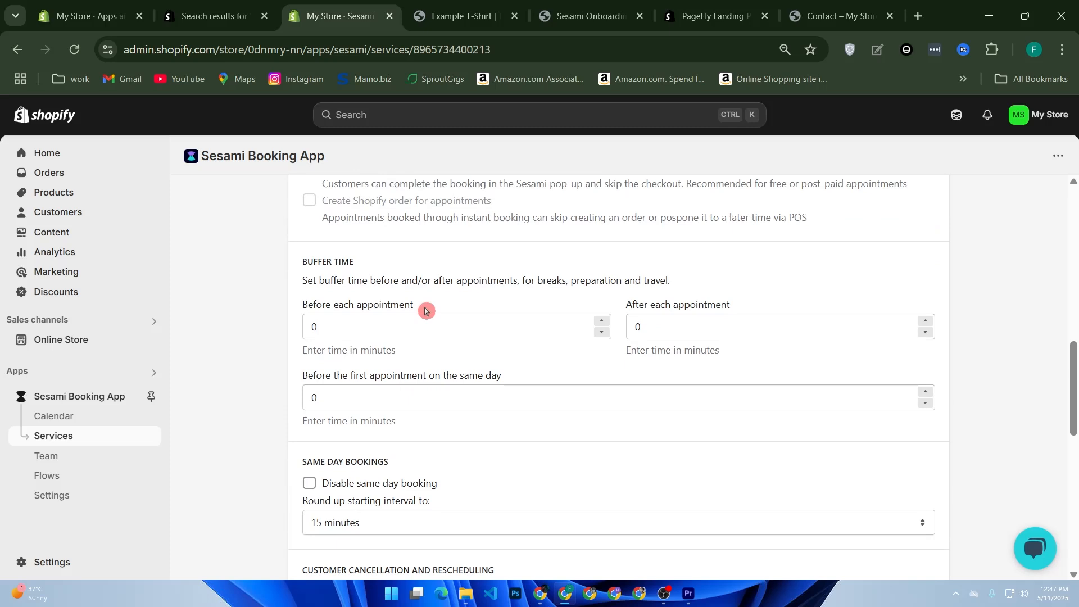
# Set the Example Beanie service's buffer time before each appointment to 2 minutes, save it and return to the services list
pyautogui.doubleClick(602, 322)
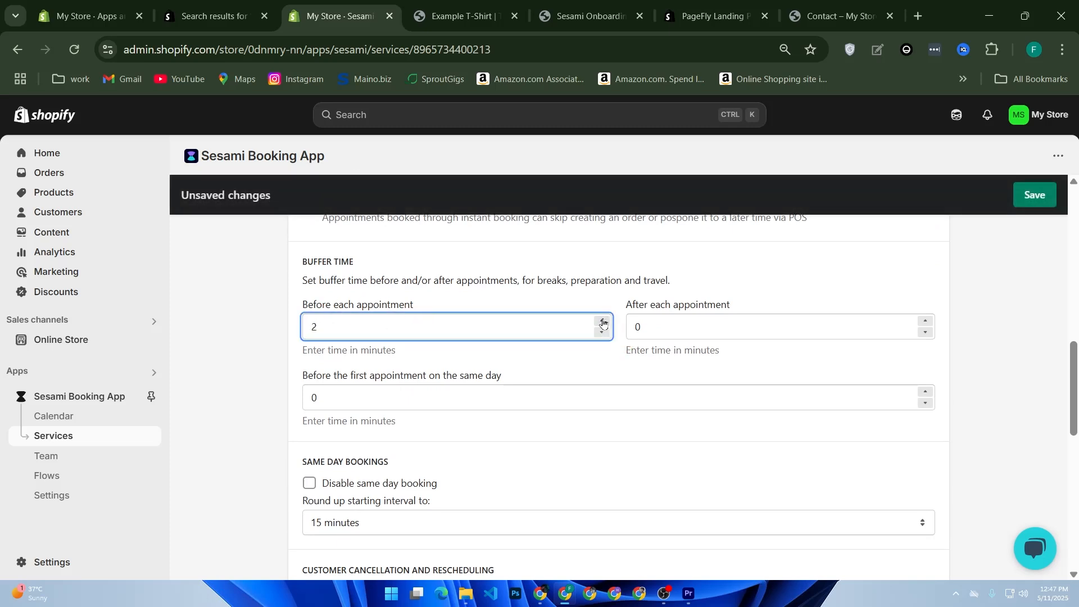
pyautogui.scroll(-10, 484, 315)
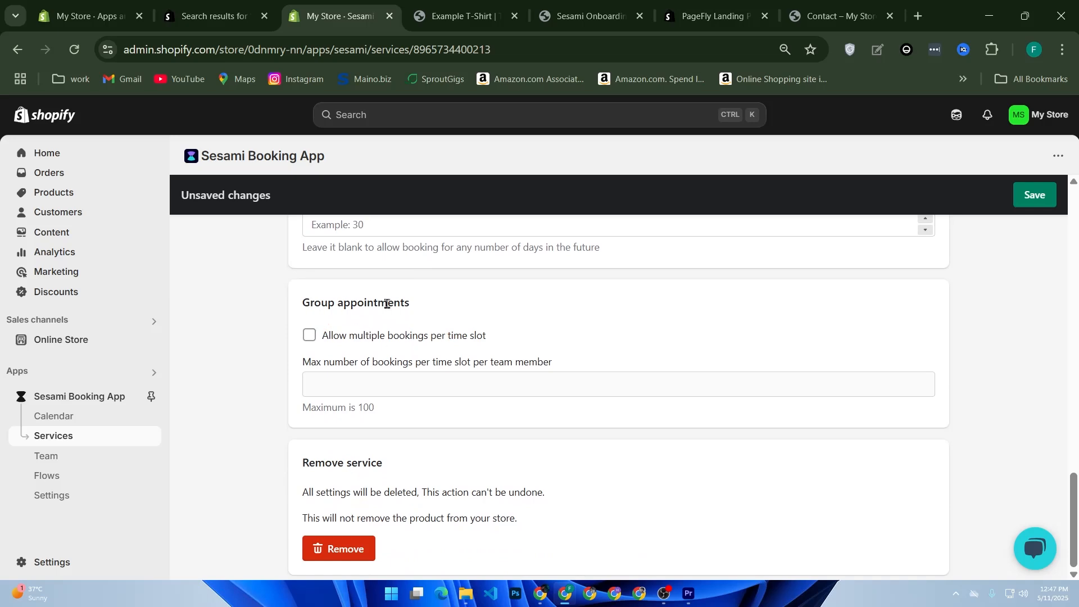
pyautogui.click(1031, 195)
pyautogui.scroll(15, 551, 378)
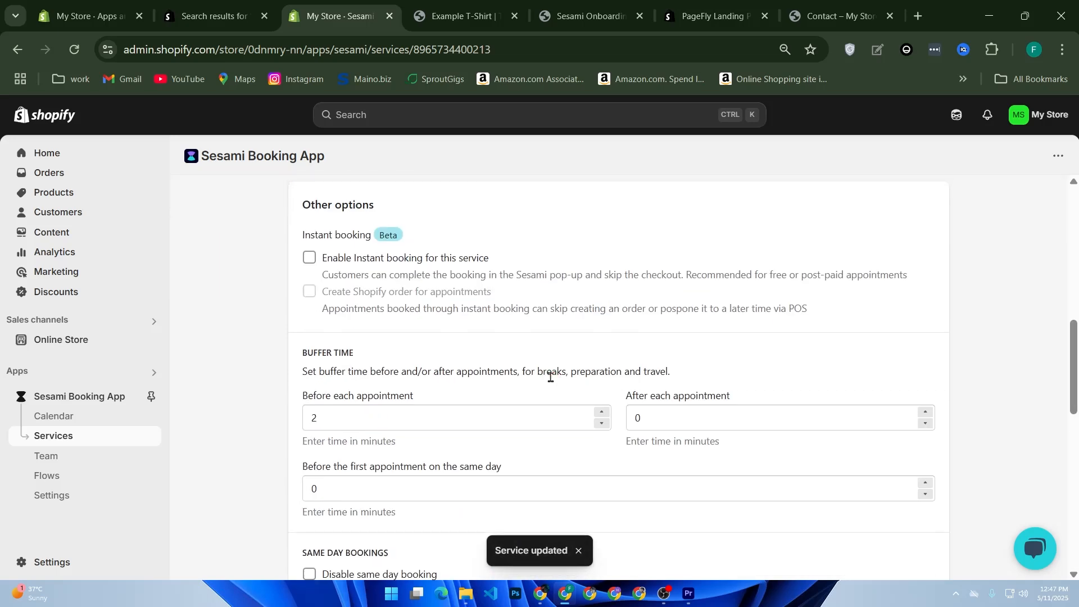
pyautogui.click(913, 208)
pyautogui.click(309, 202)
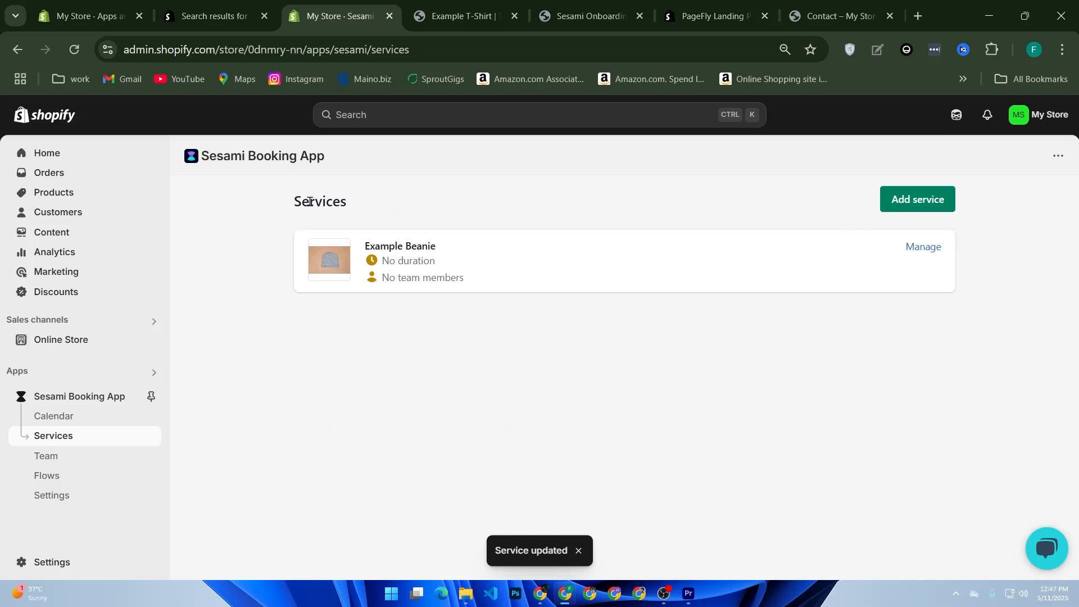
pyautogui.click(277, 218)
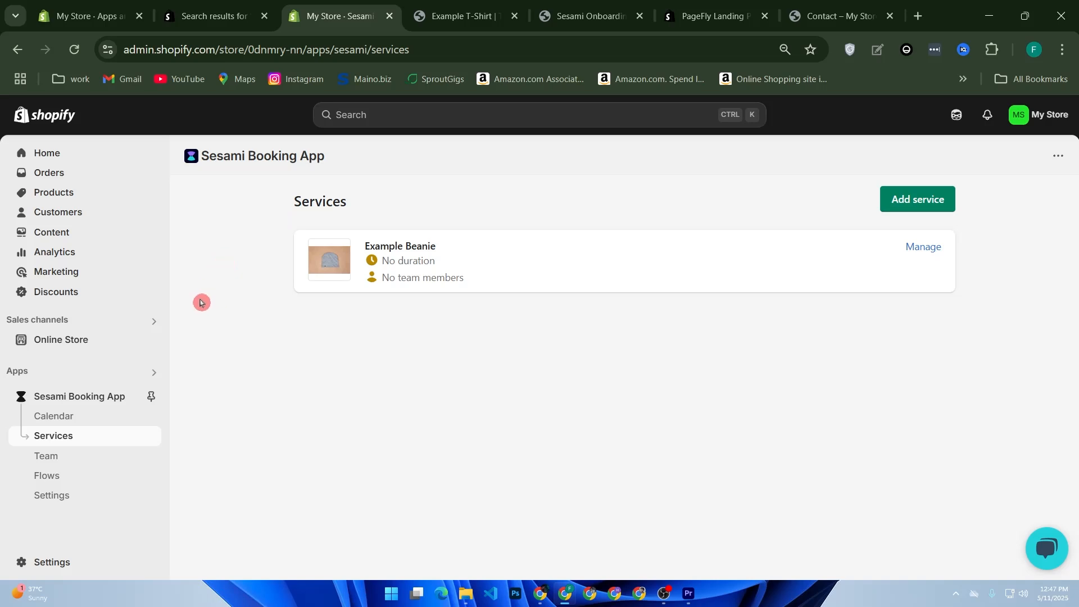
# Look through Sesami's appointment calendar for May 11, 2025 and its team page, and open the app's settings
pyautogui.click(95, 415)
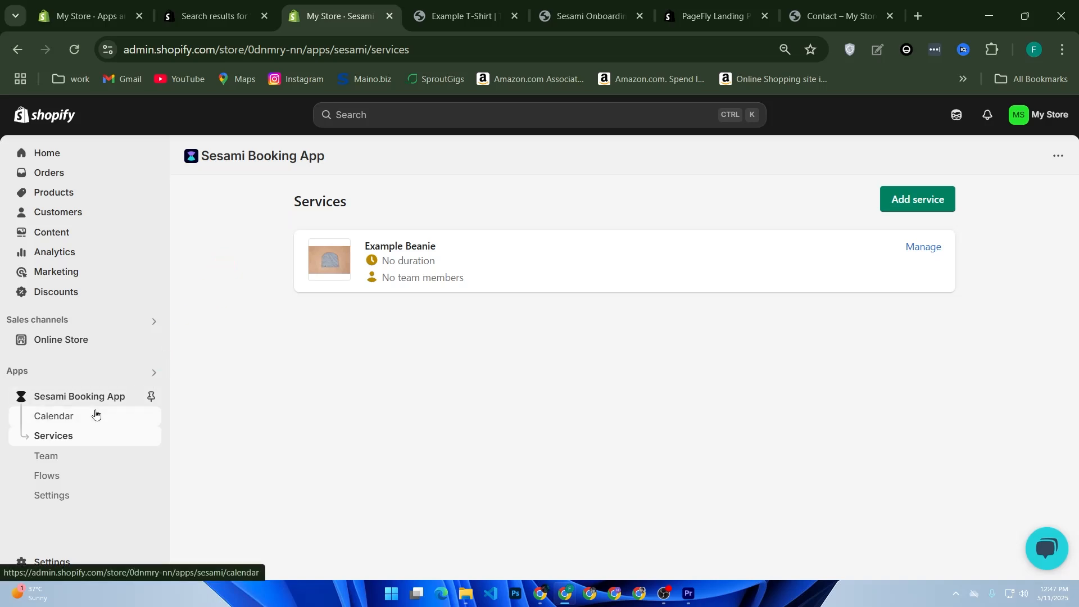
pyautogui.scroll(-10, 585, 289)
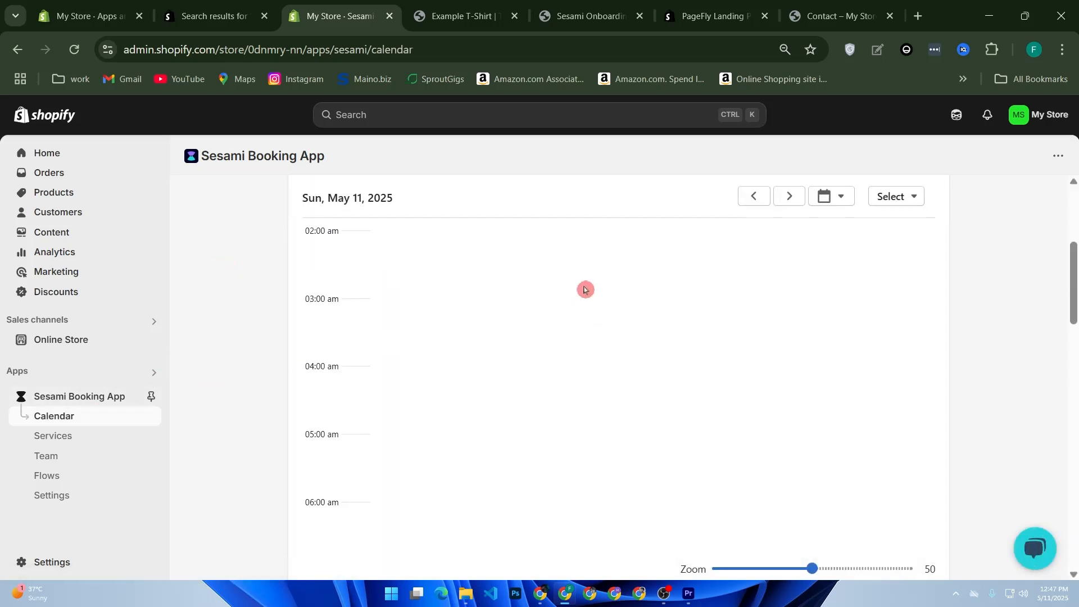
pyautogui.click(74, 481)
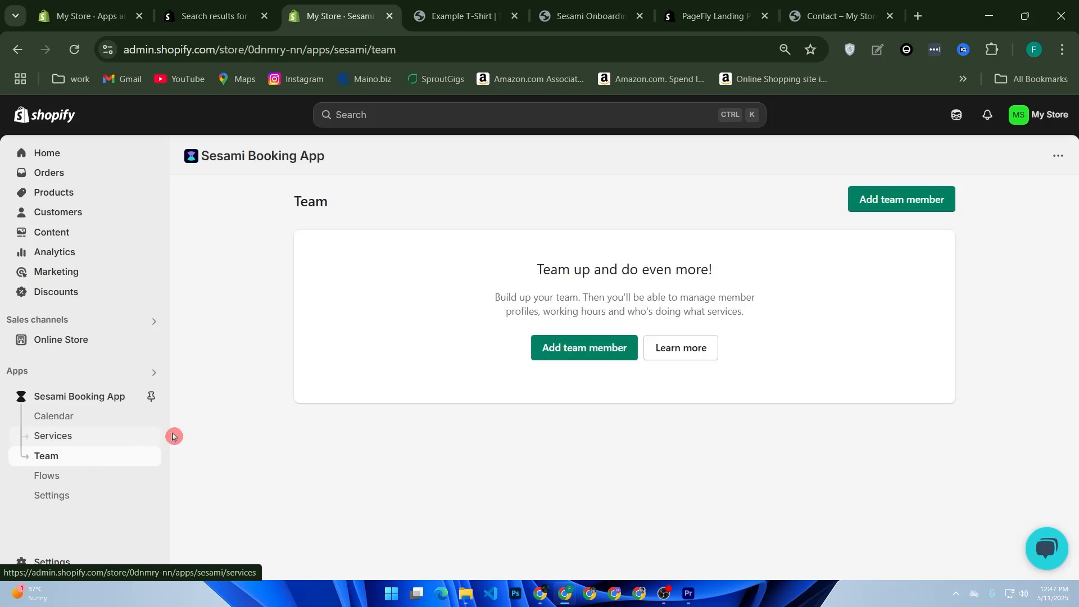
pyautogui.click(79, 502)
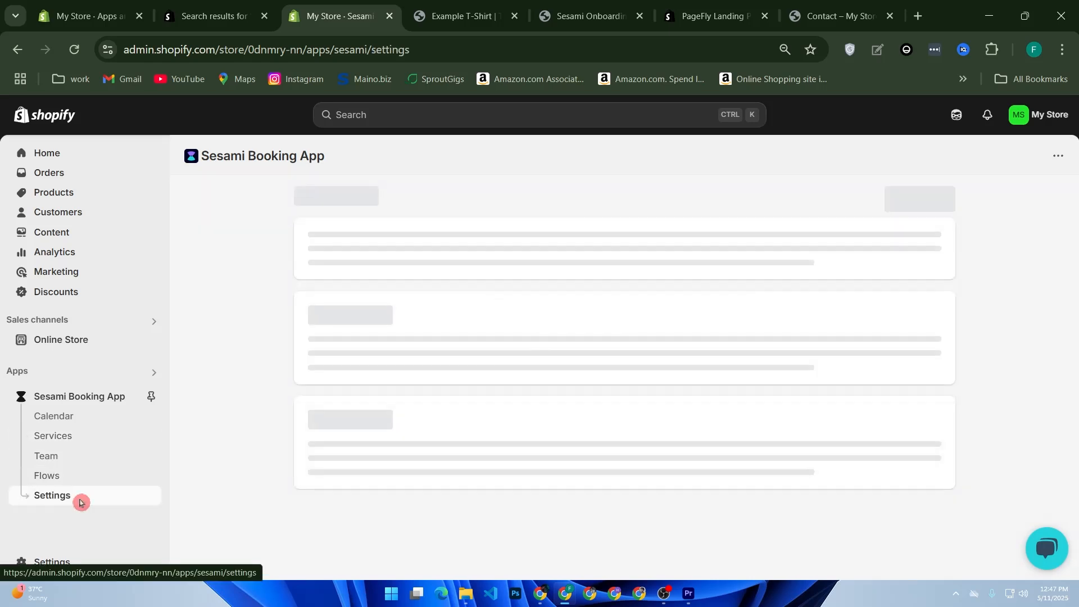